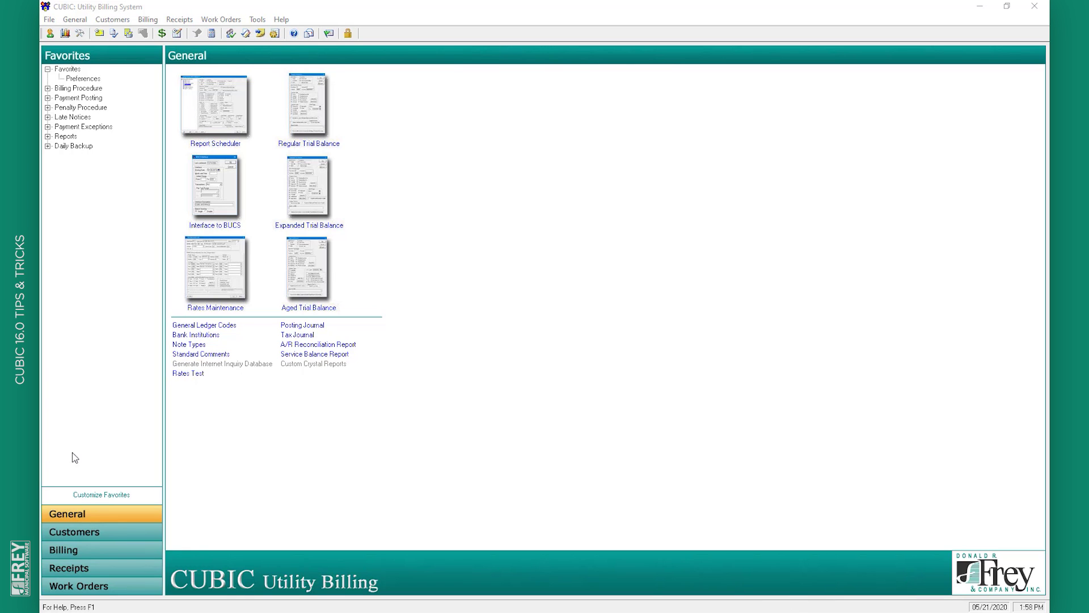
Go to the Customers module to bring up the customer lookup list by book and account
click(102, 536)
click(218, 100)
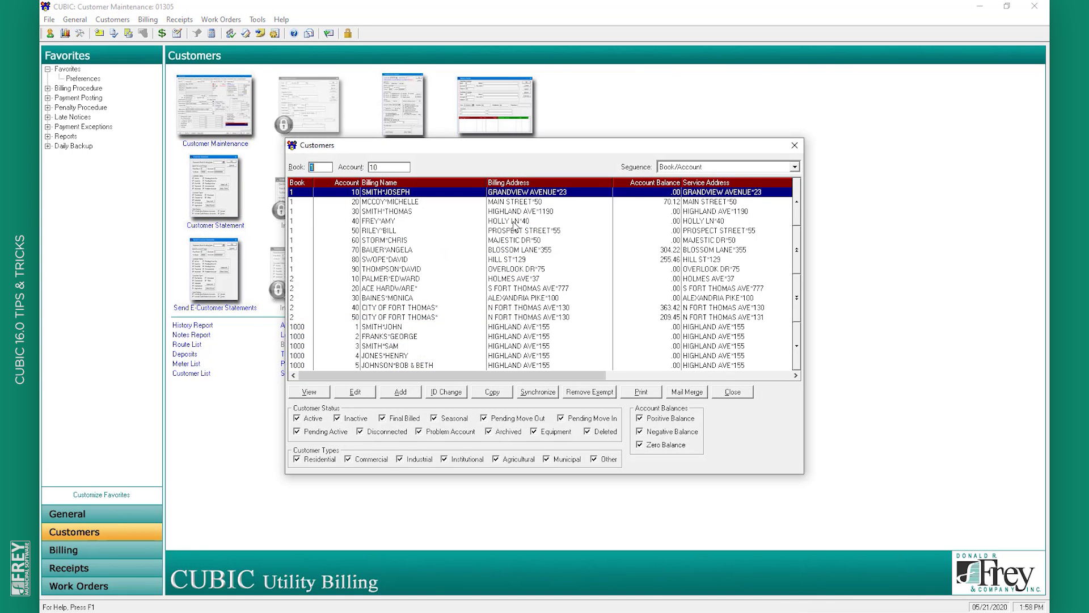
double_click(509, 195)
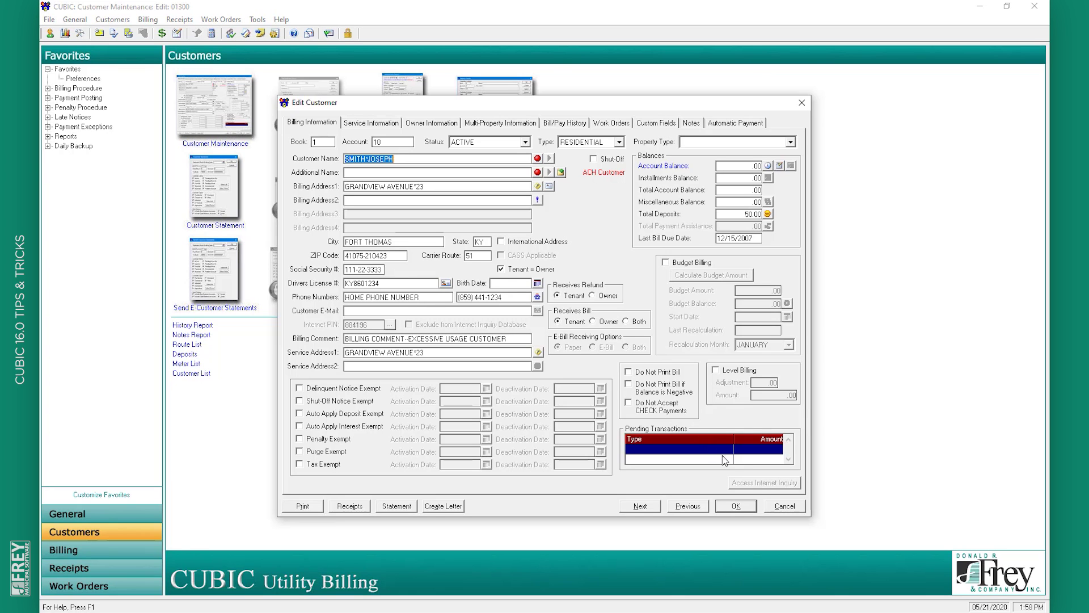
click(784, 505)
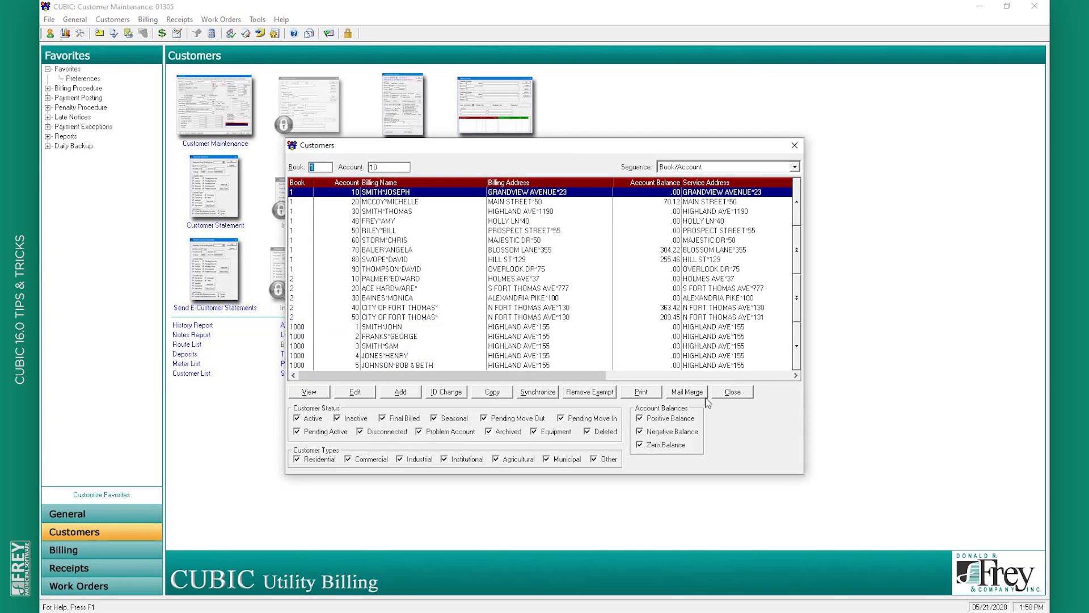
click(721, 392)
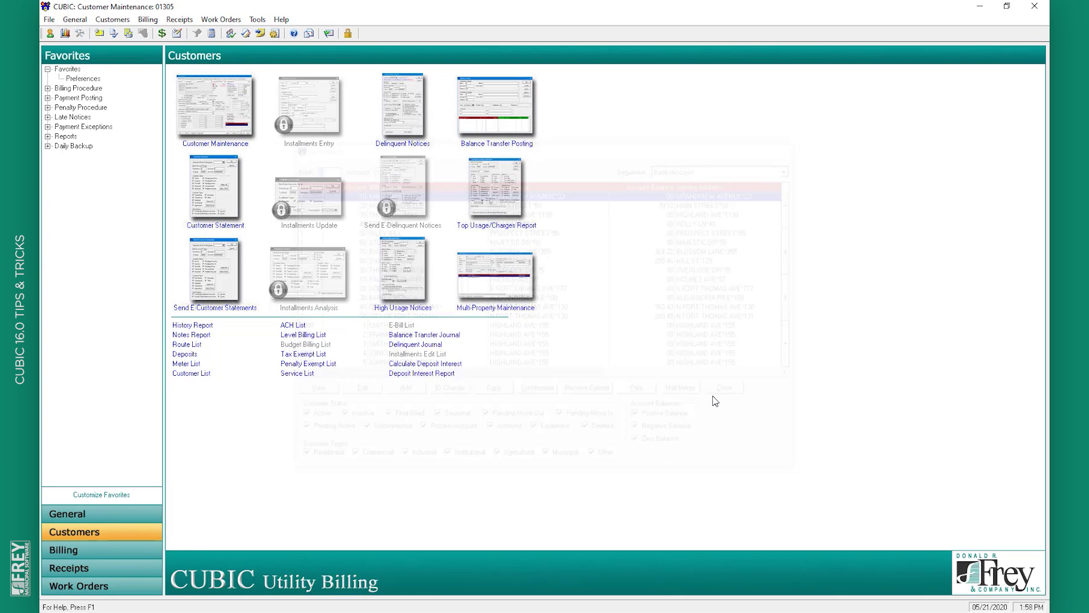
click(498, 291)
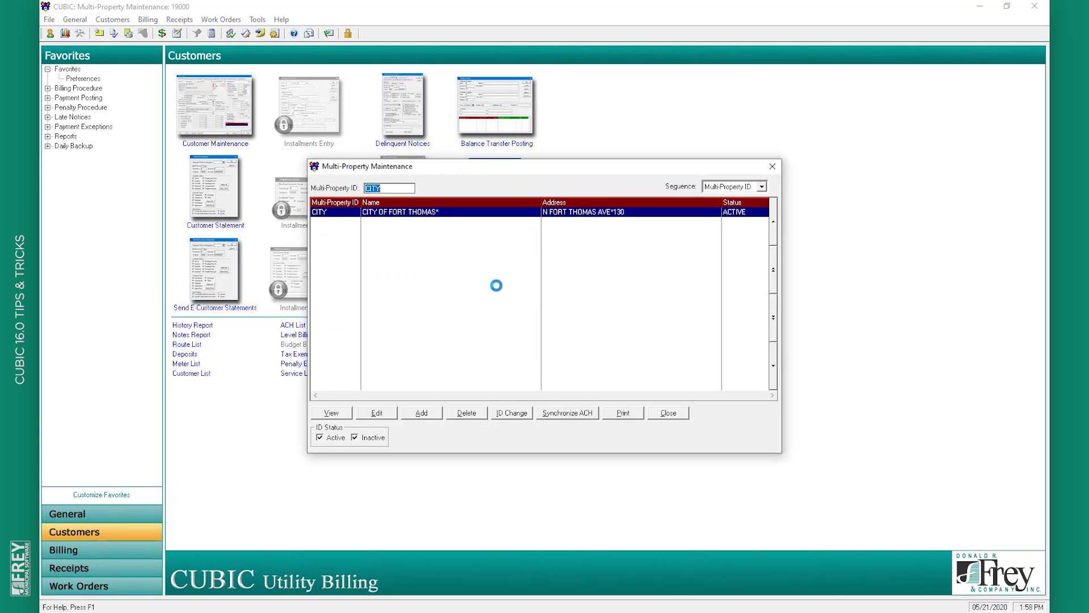
click(377, 413)
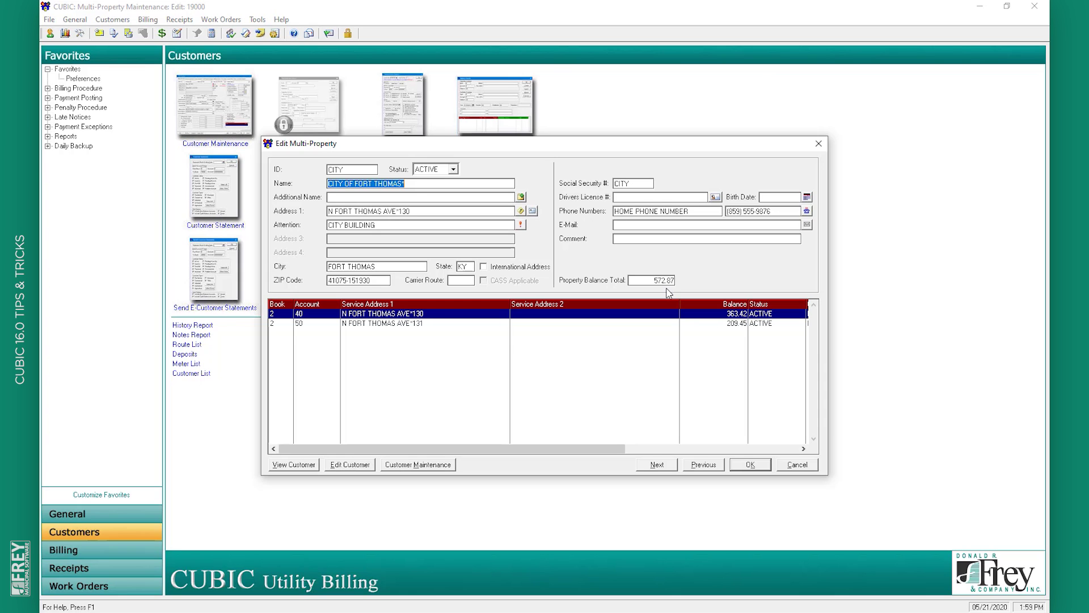
click(806, 466)
click(669, 412)
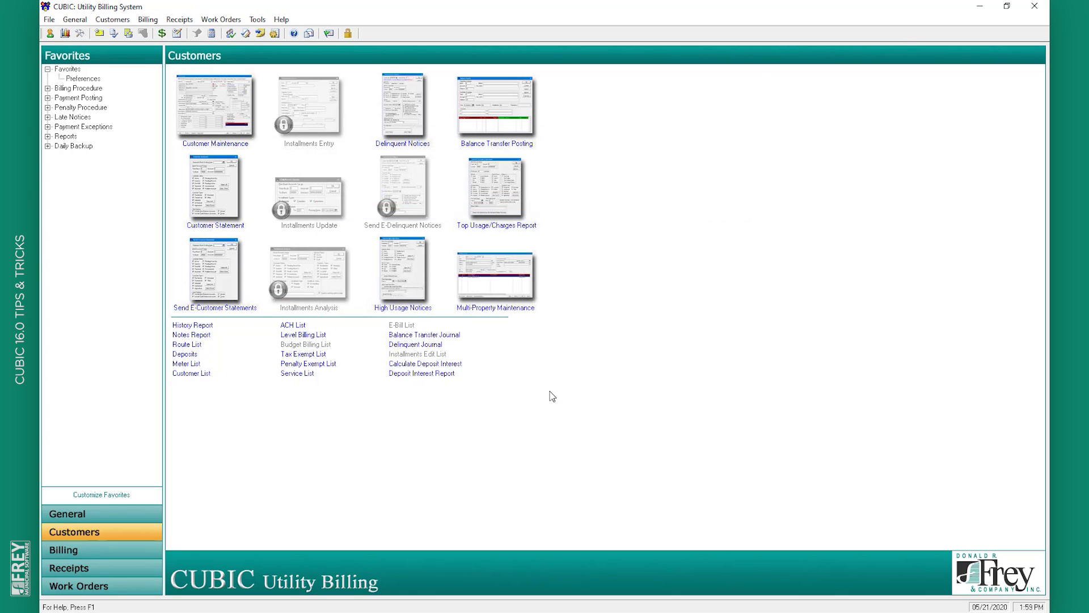
click(199, 92)
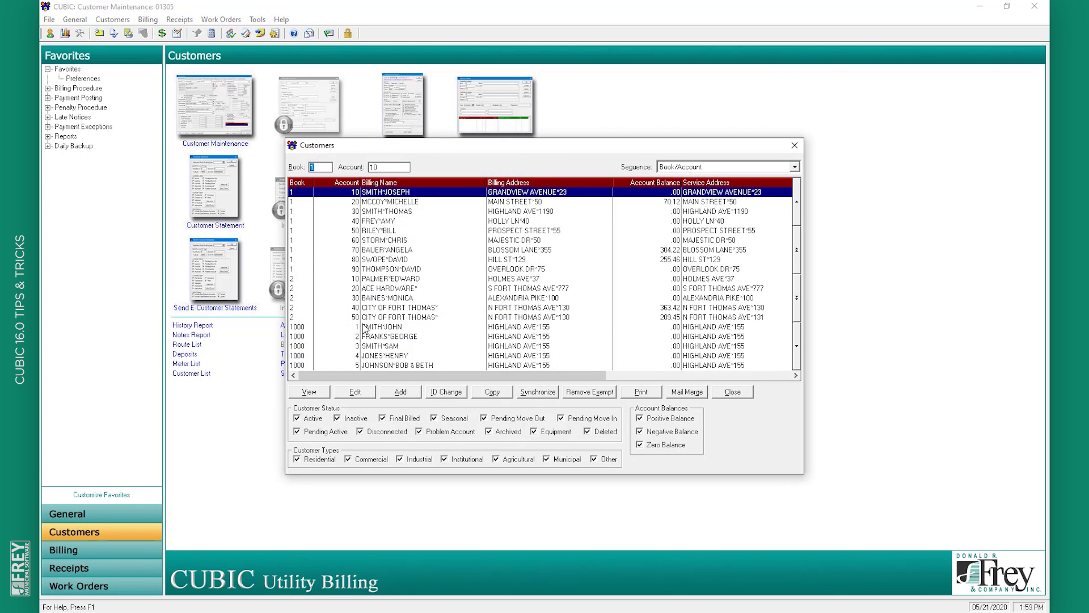
double_click(385, 308)
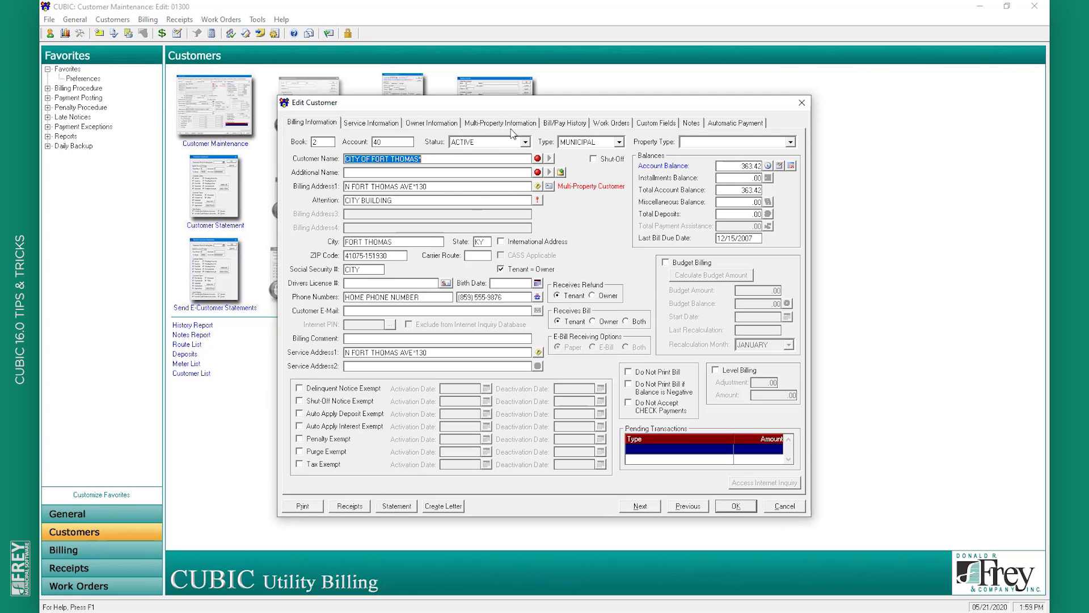
click(513, 129)
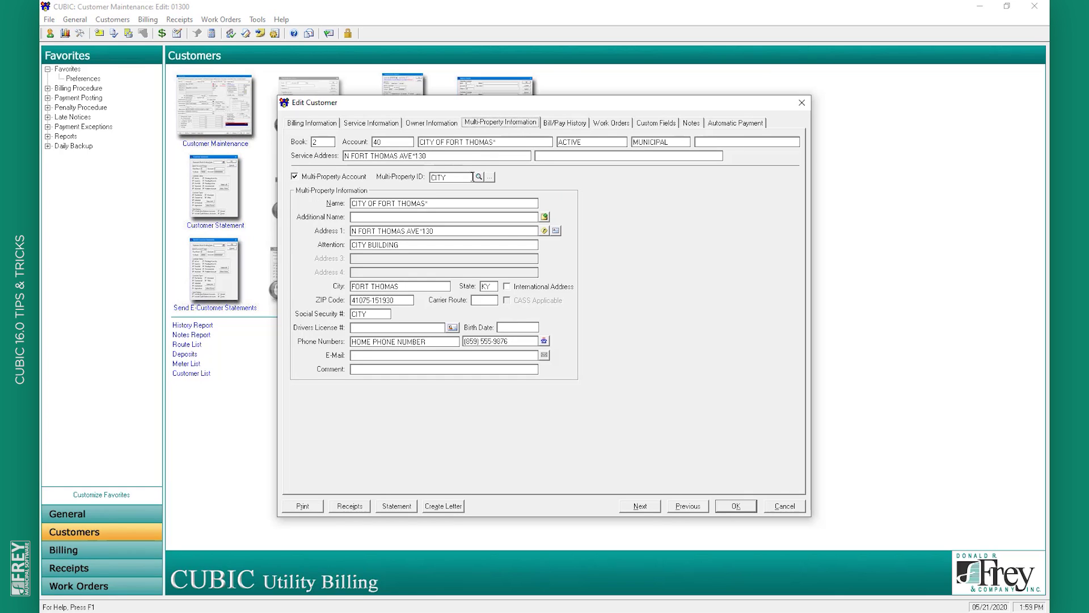
click(479, 177)
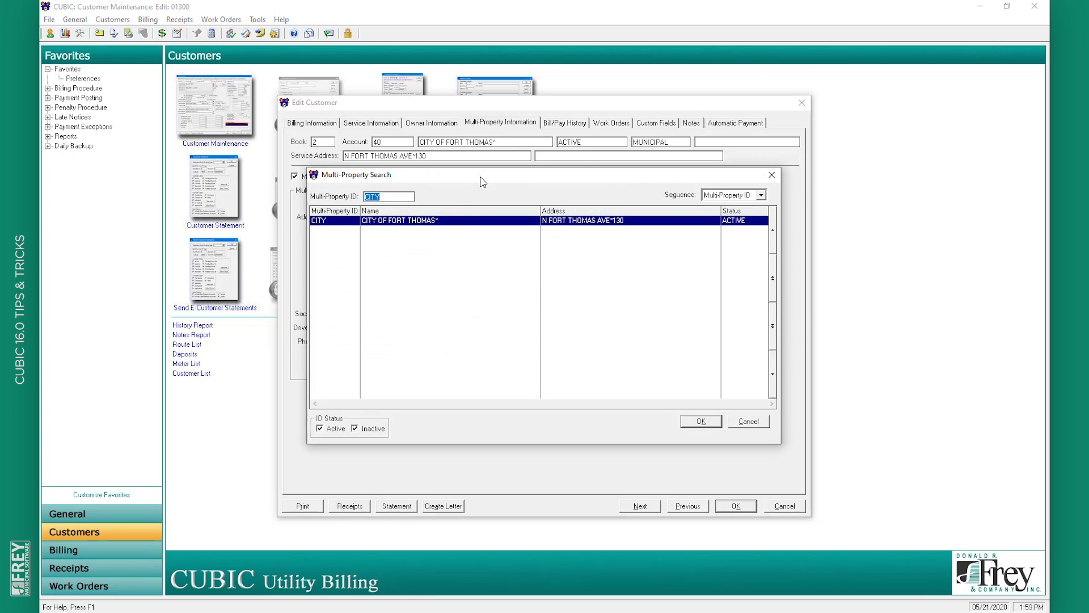
double_click(454, 222)
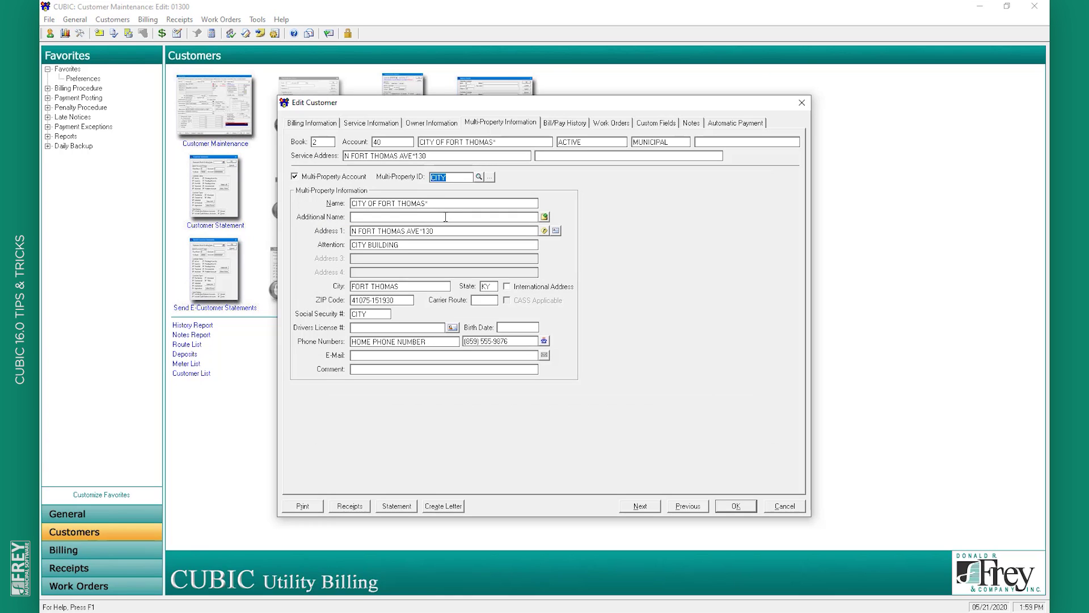
click(736, 505)
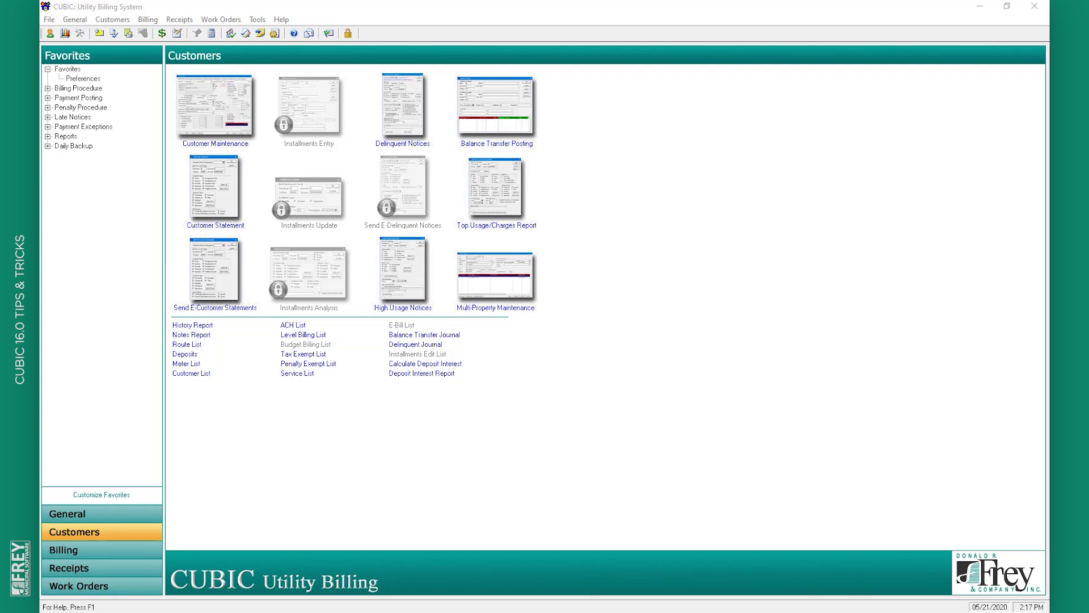
In Billing, set Statement Bill Print to Only Print Multi-Property Bills and browse the ID search without choosing
click(86, 549)
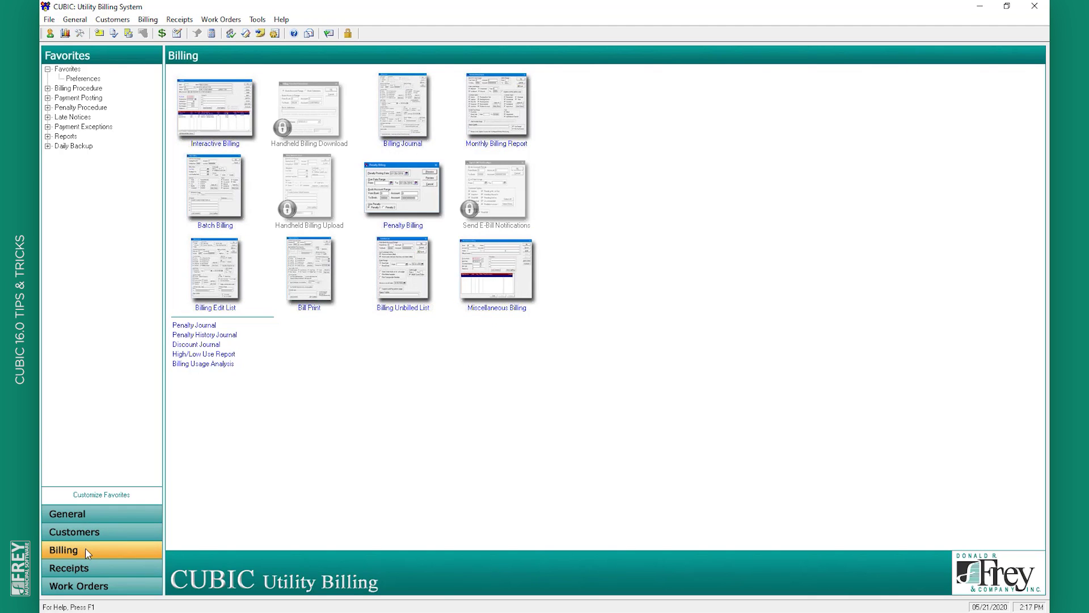
click(310, 294)
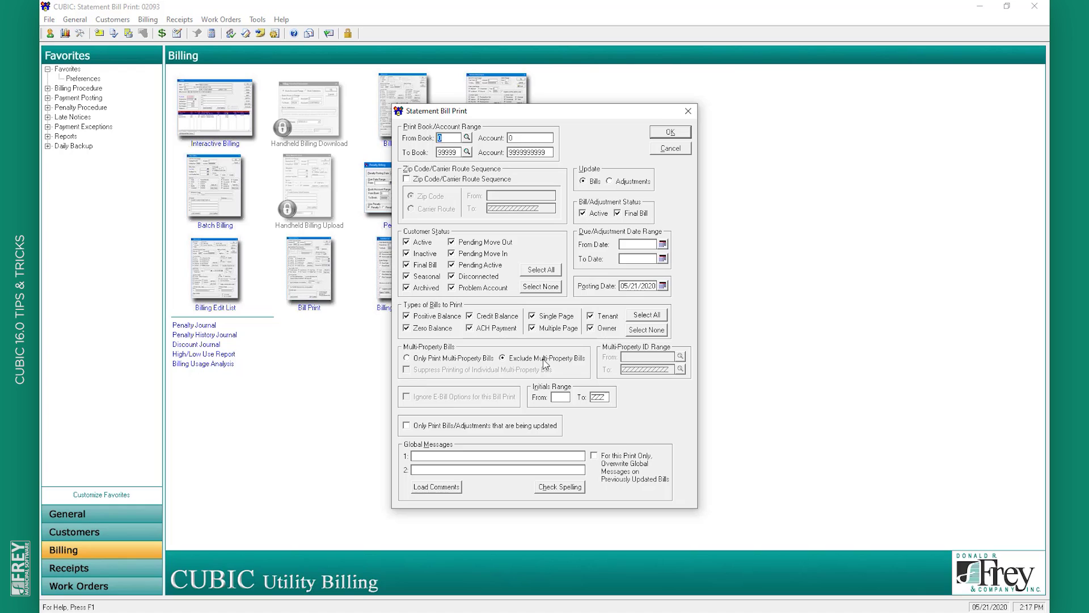
click(465, 359)
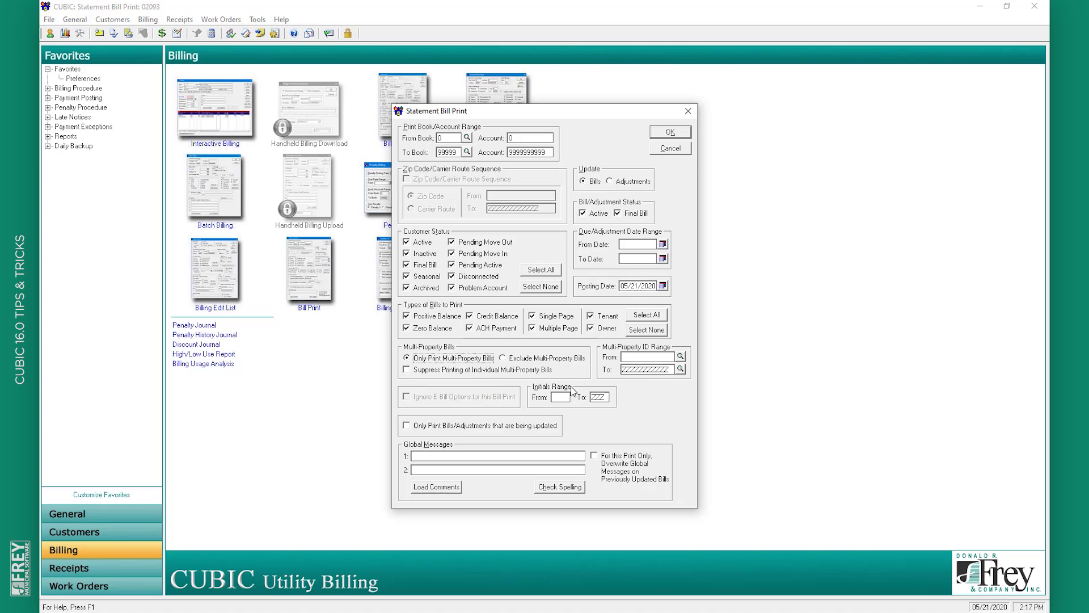
click(629, 358)
click(680, 356)
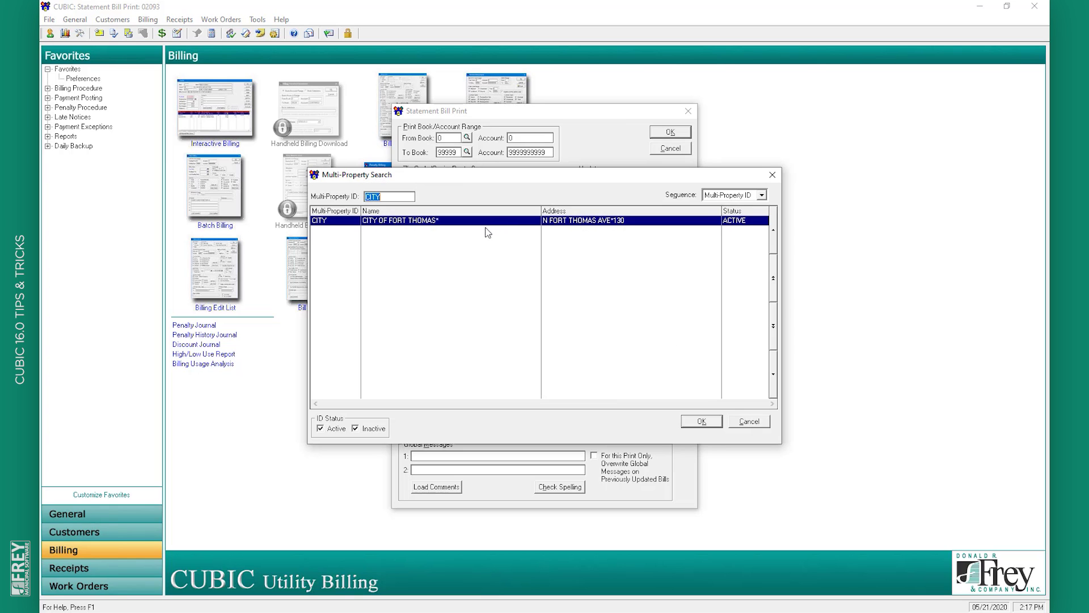
click(763, 421)
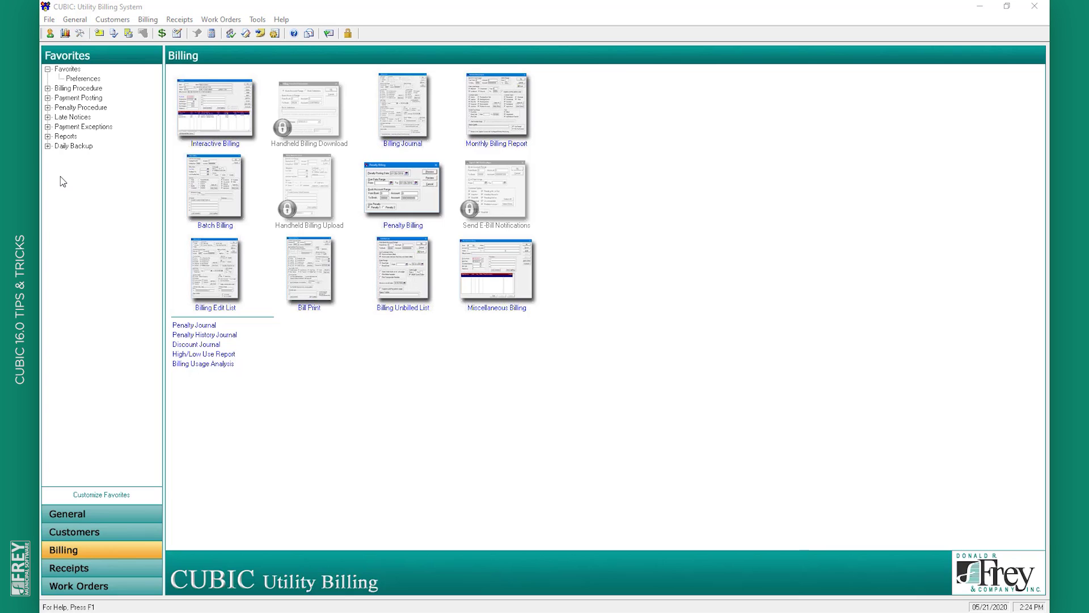
click(50, 19)
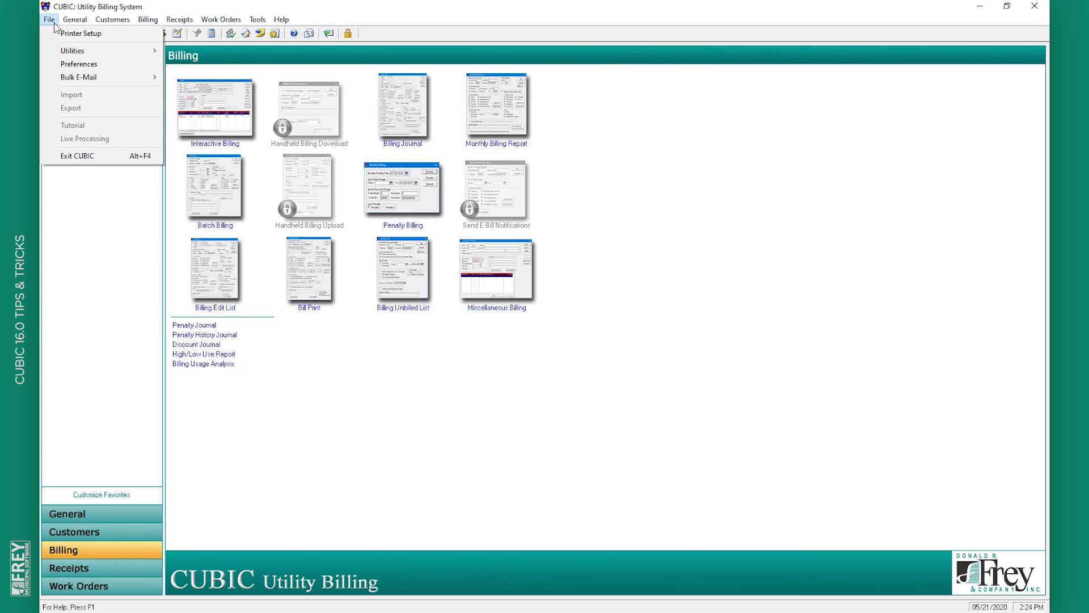
mouse_move(108, 80)
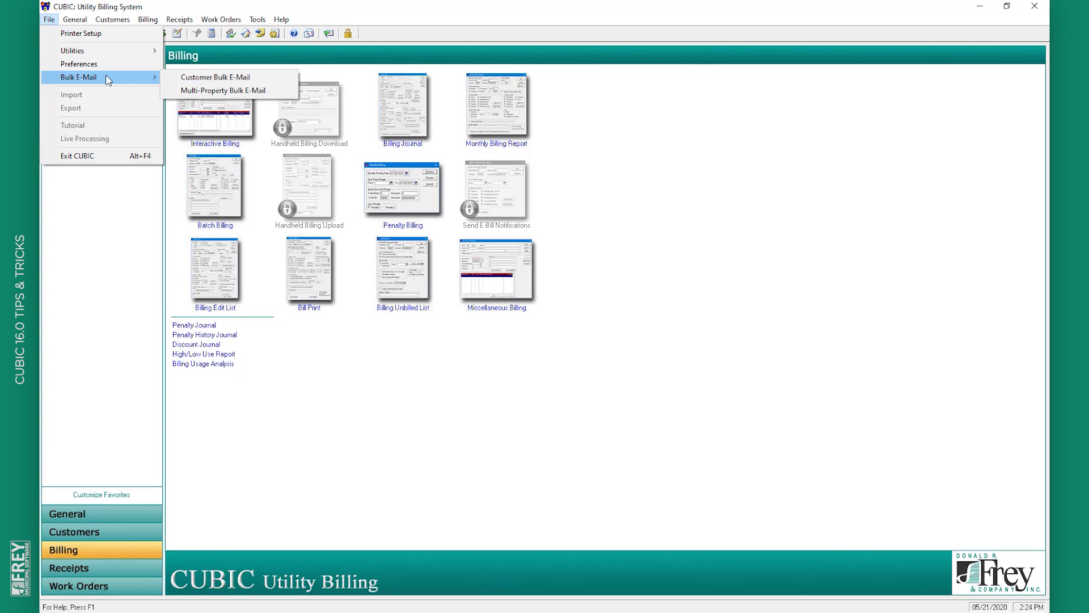
click(210, 93)
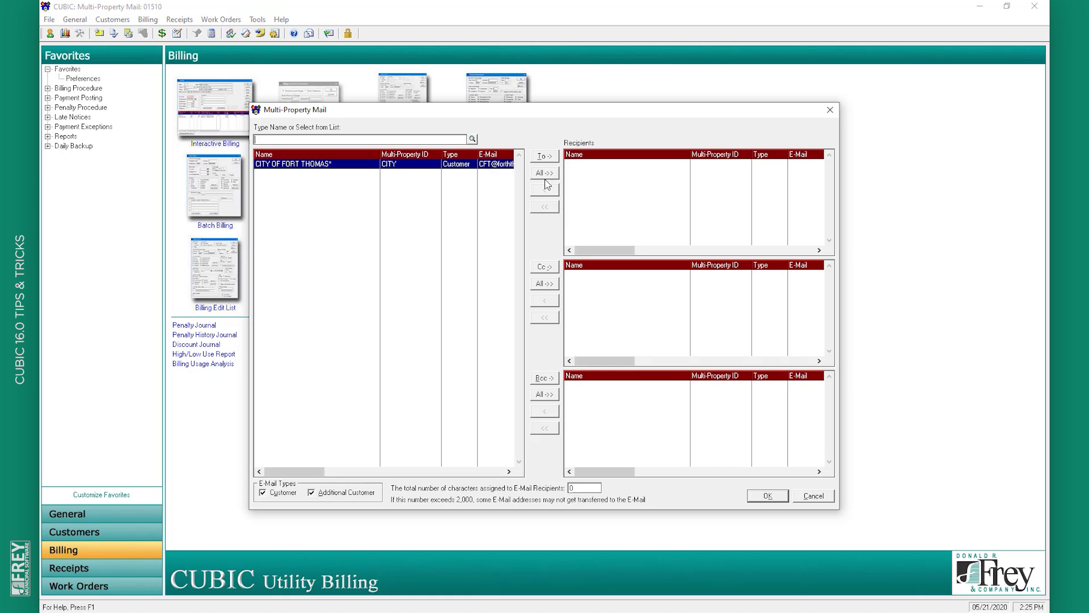
click(814, 495)
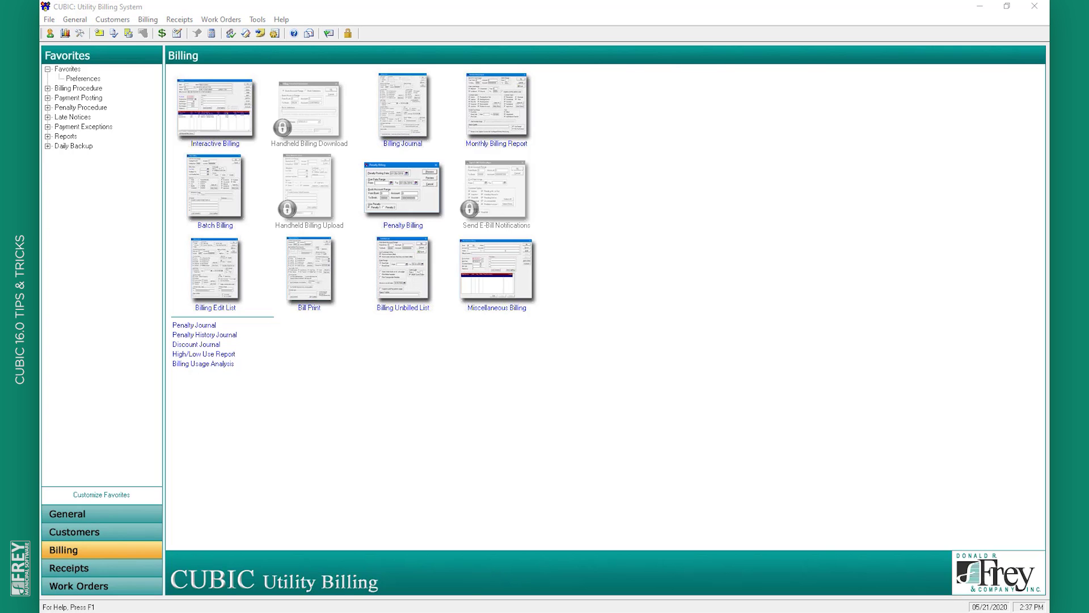
In Work Order Maintenance, mark work order 26 COMPLETED with completion date 05/21/2020
click(71, 590)
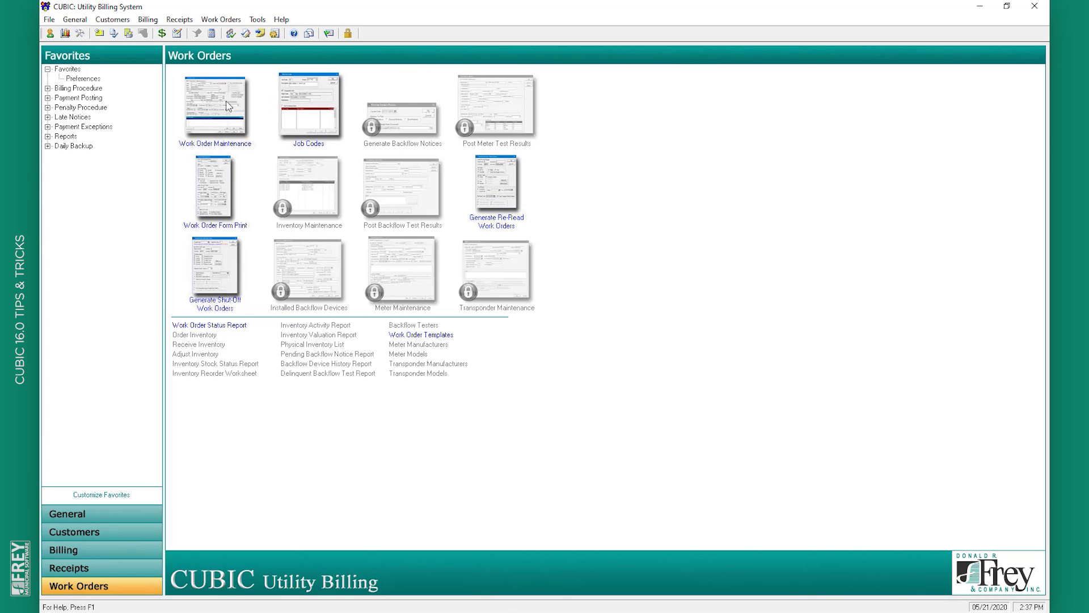
click(204, 103)
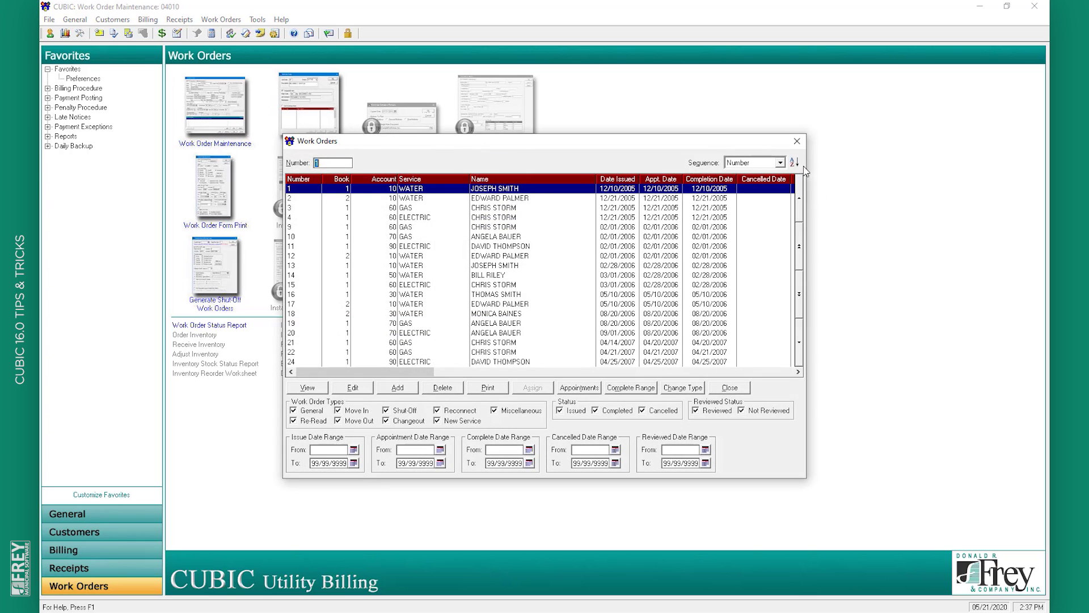
click(794, 162)
click(363, 390)
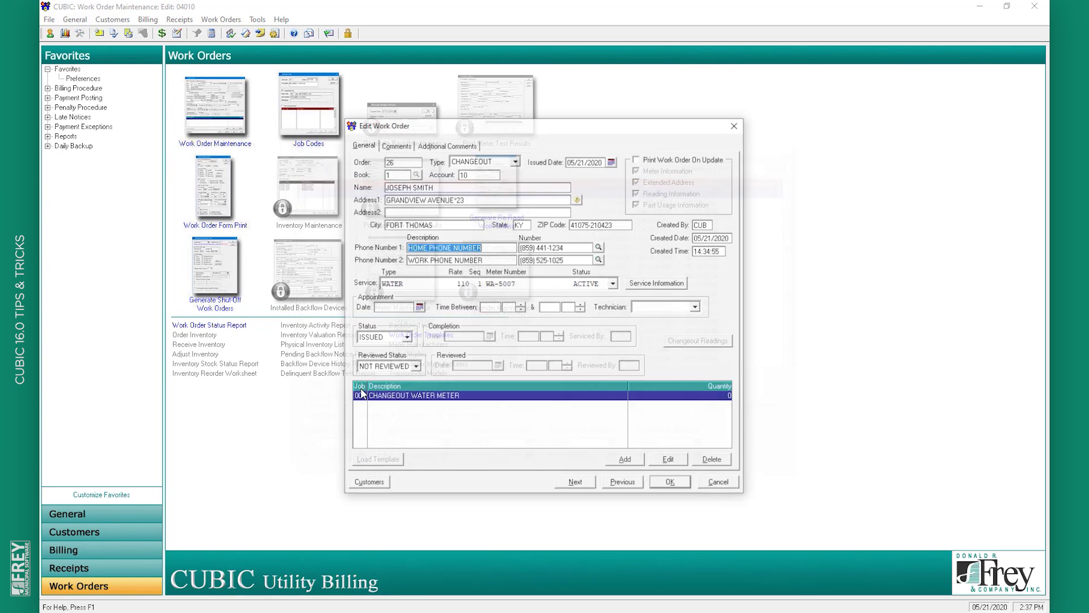
click(405, 337)
click(407, 356)
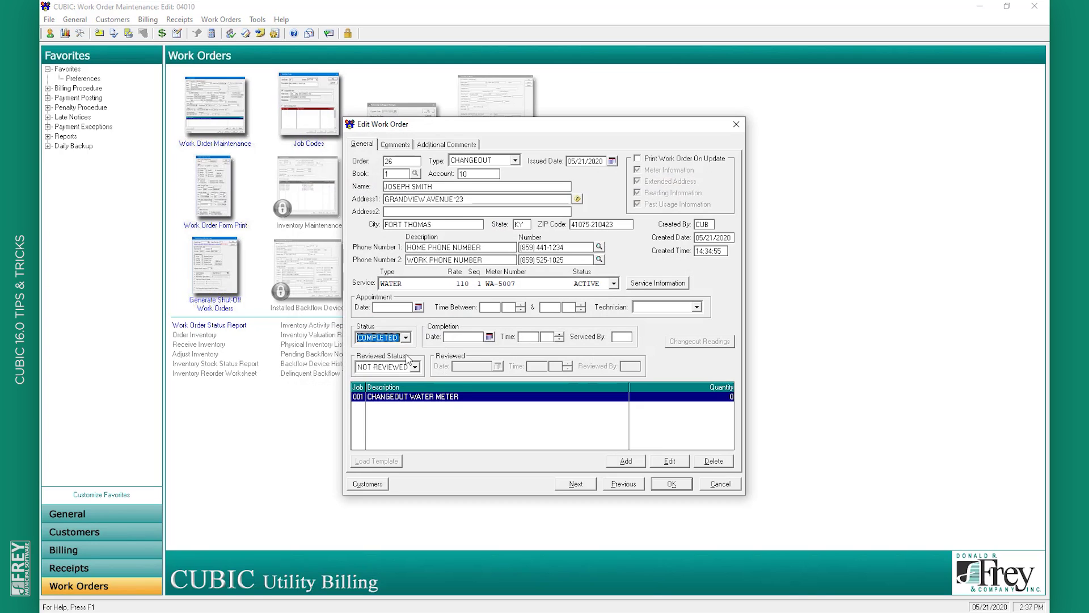
click(489, 337)
click(471, 403)
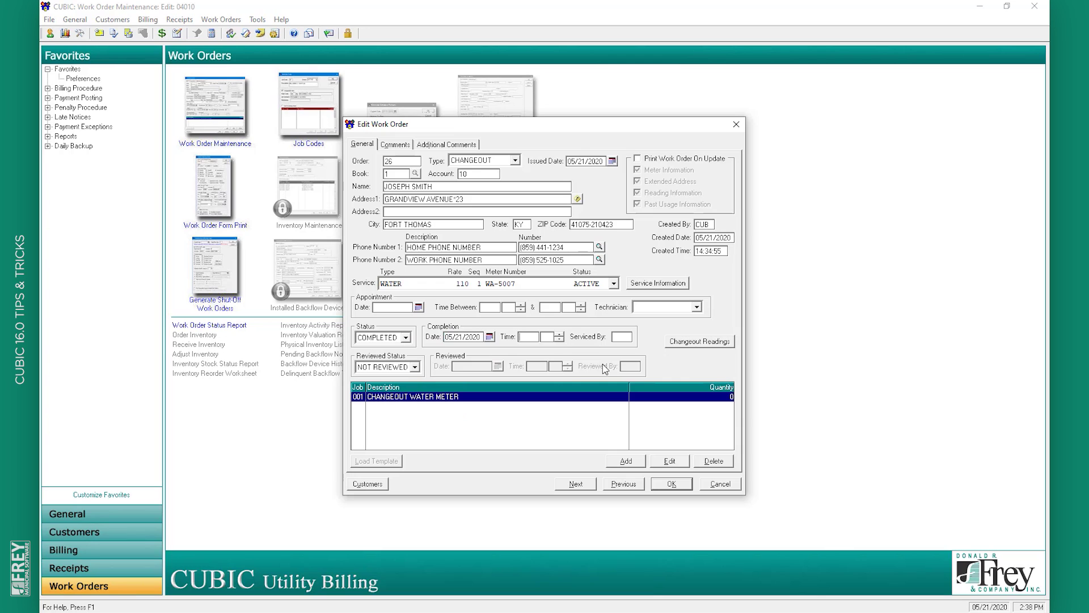
Estimate the old meter's changeout reading, prorated at 15 days of service, and accept it
click(709, 341)
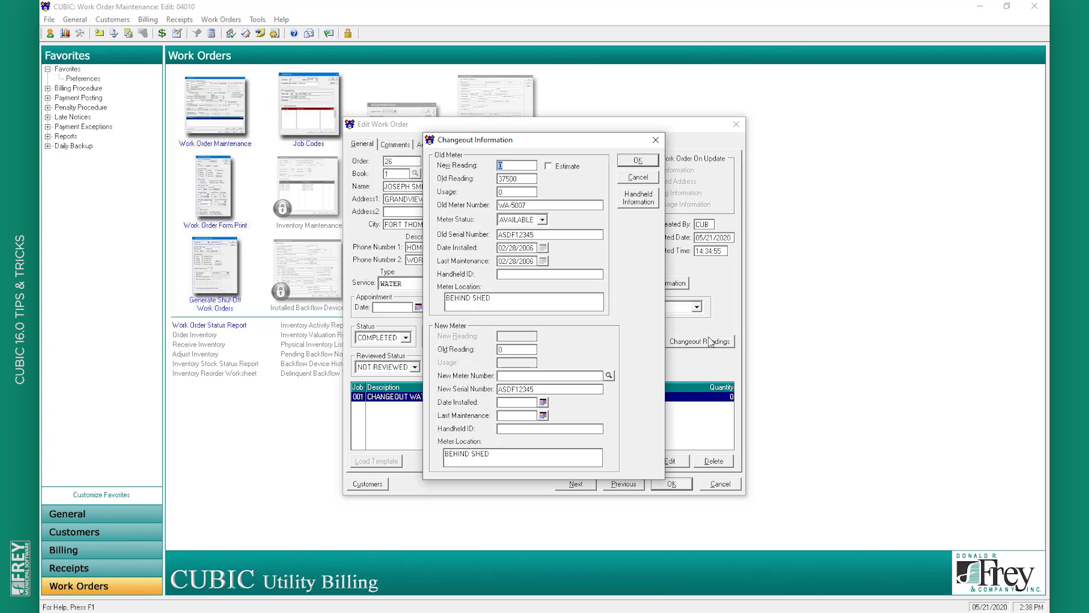
click(563, 166)
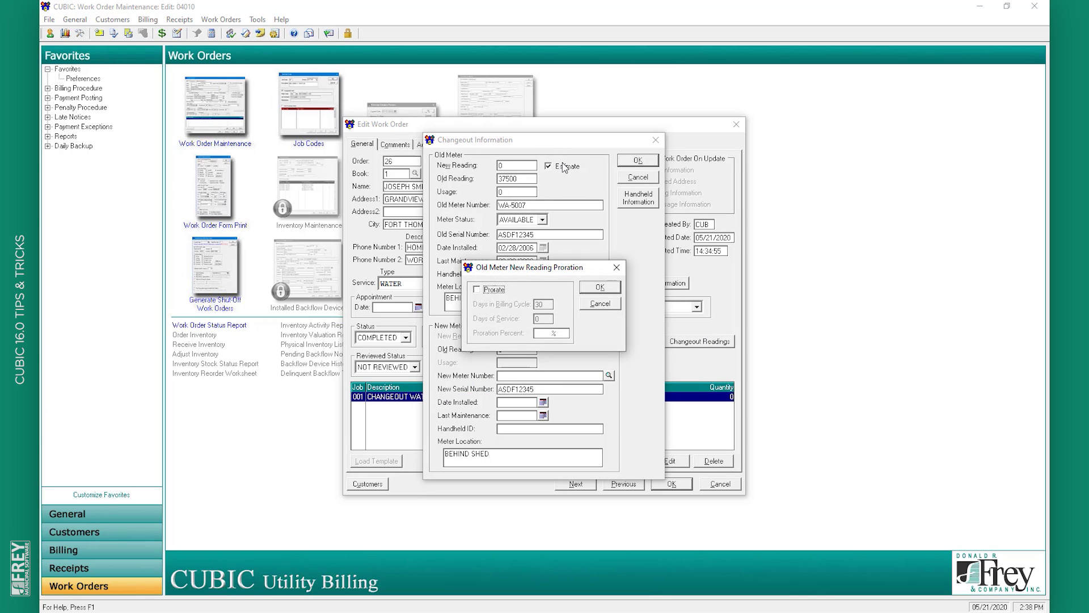
click(495, 292)
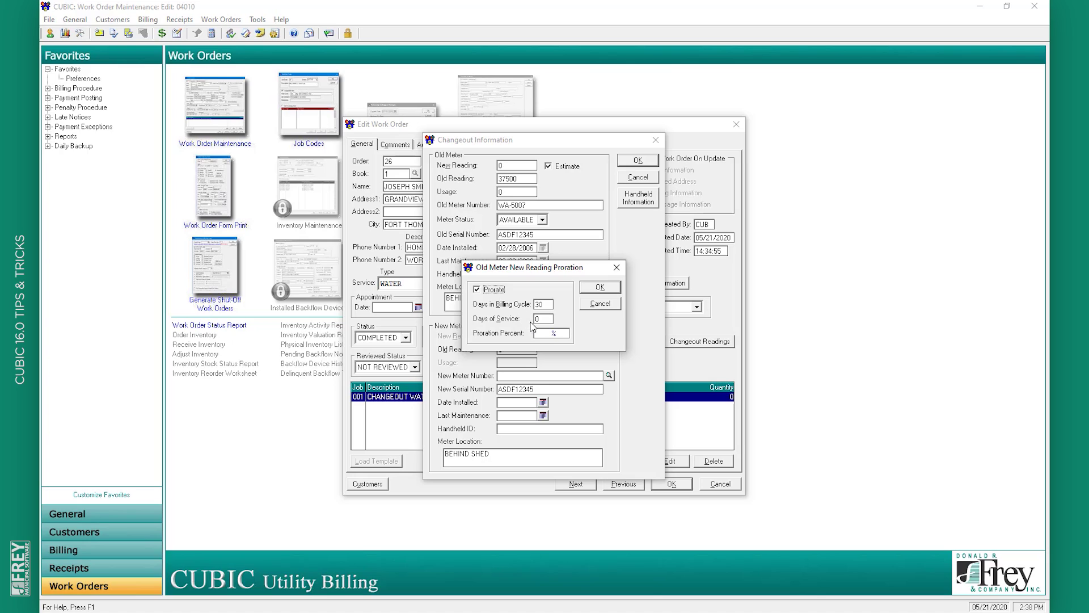
click(537, 318)
text(15)
key(Tab)
click(605, 290)
click(643, 164)
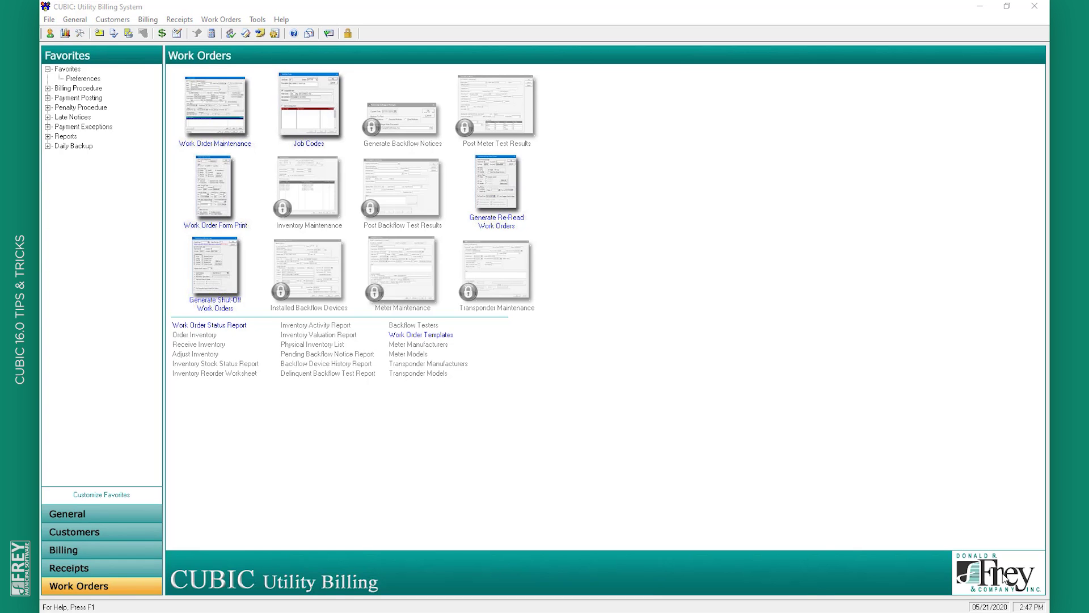
In Interactive Billing, page through the first customers' bills and close them
click(100, 551)
click(213, 113)
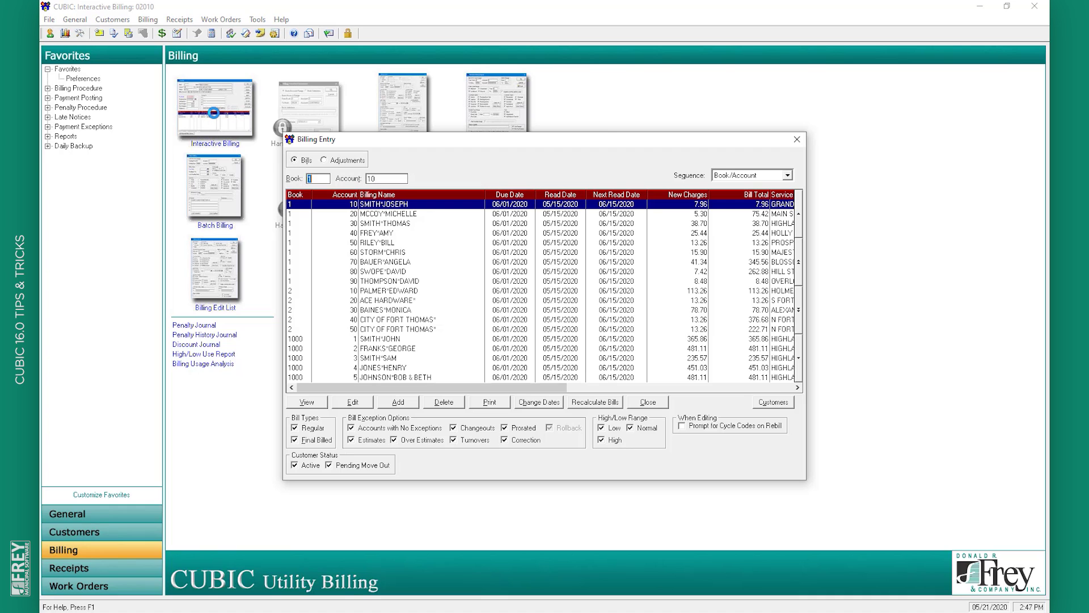
click(353, 401)
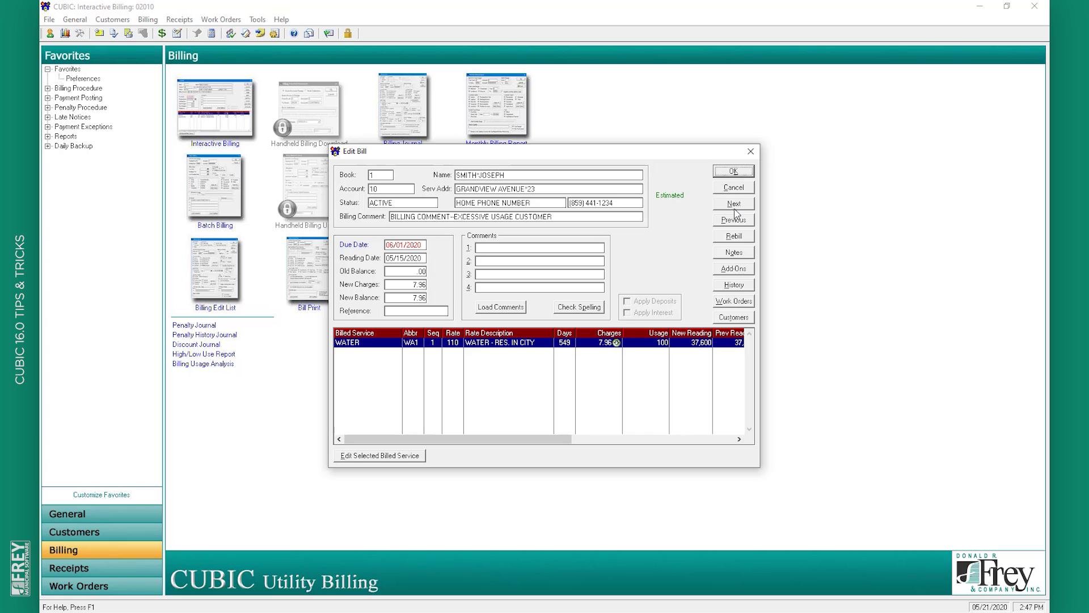
click(737, 207)
click(739, 208)
click(739, 210)
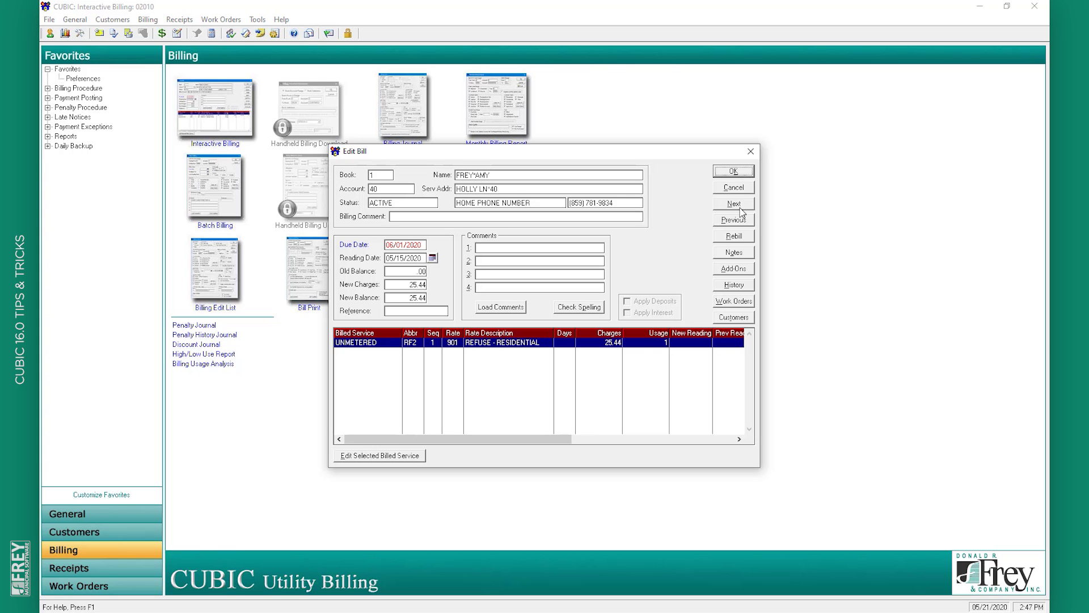
click(733, 172)
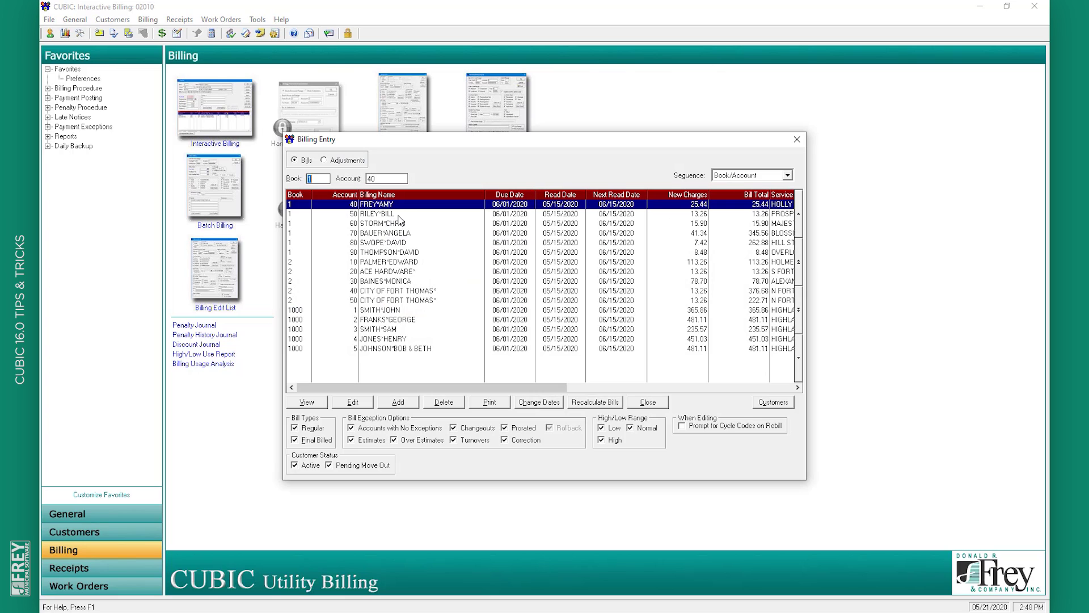
Review another customer's bill and its neighbours, then open Customer Maintenance
click(399, 215)
click(356, 404)
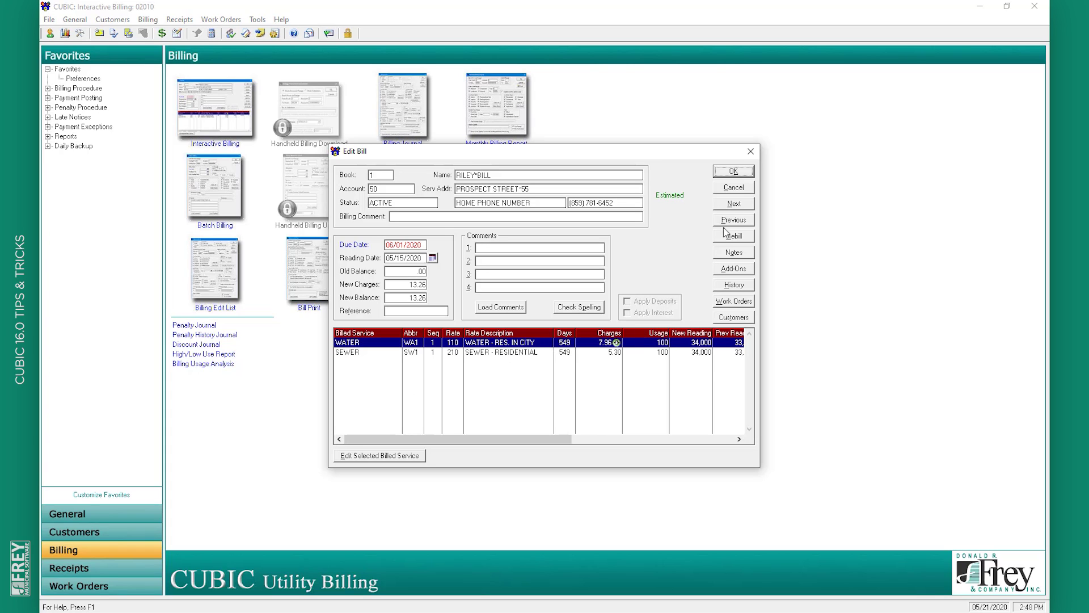
click(737, 205)
click(744, 221)
click(742, 209)
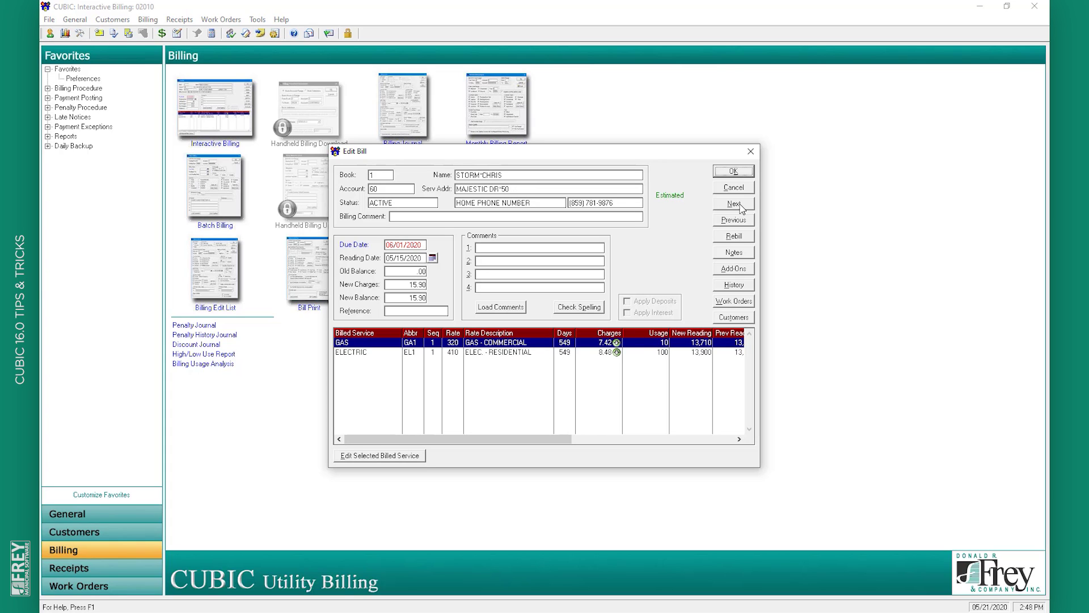
click(741, 209)
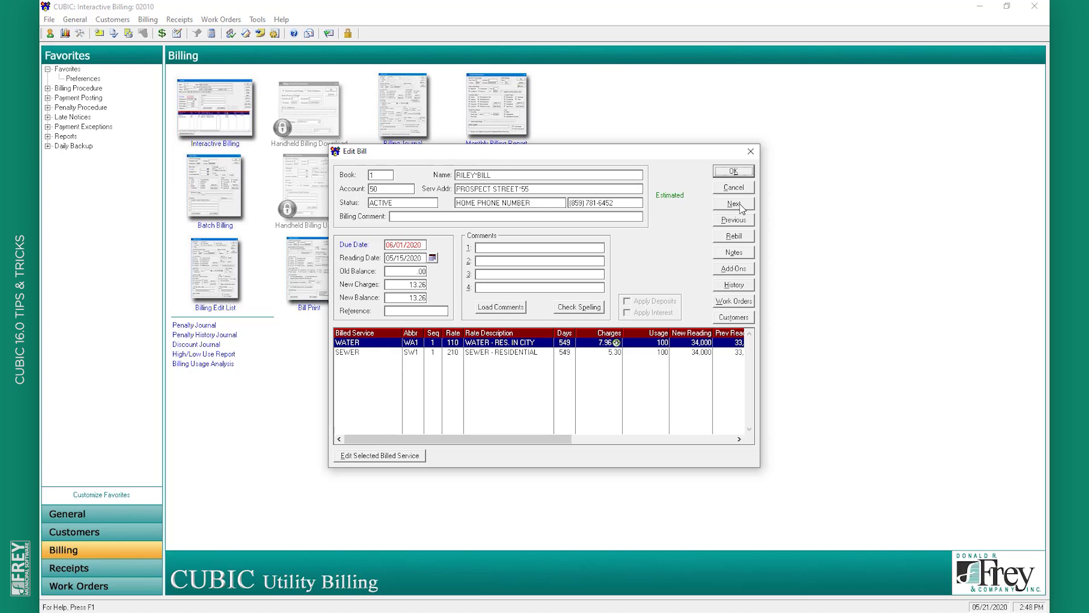
click(742, 209)
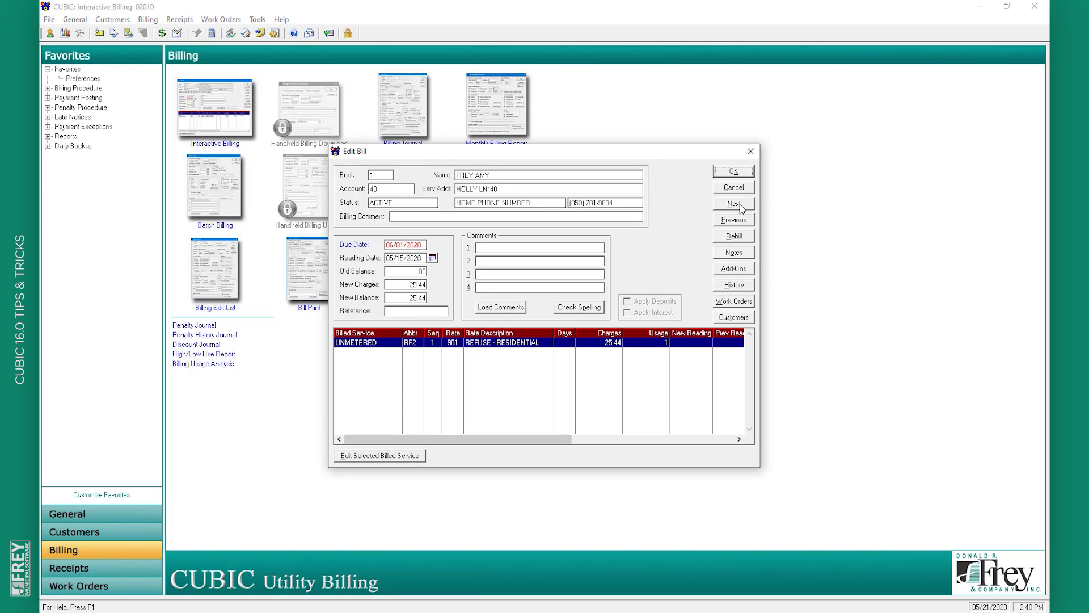
click(741, 173)
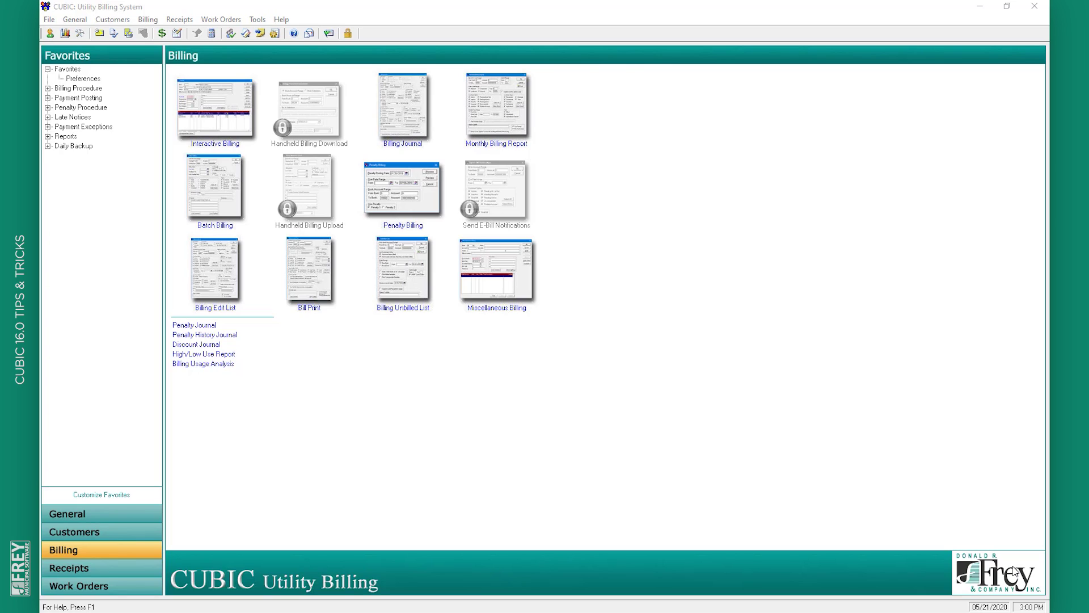
click(109, 536)
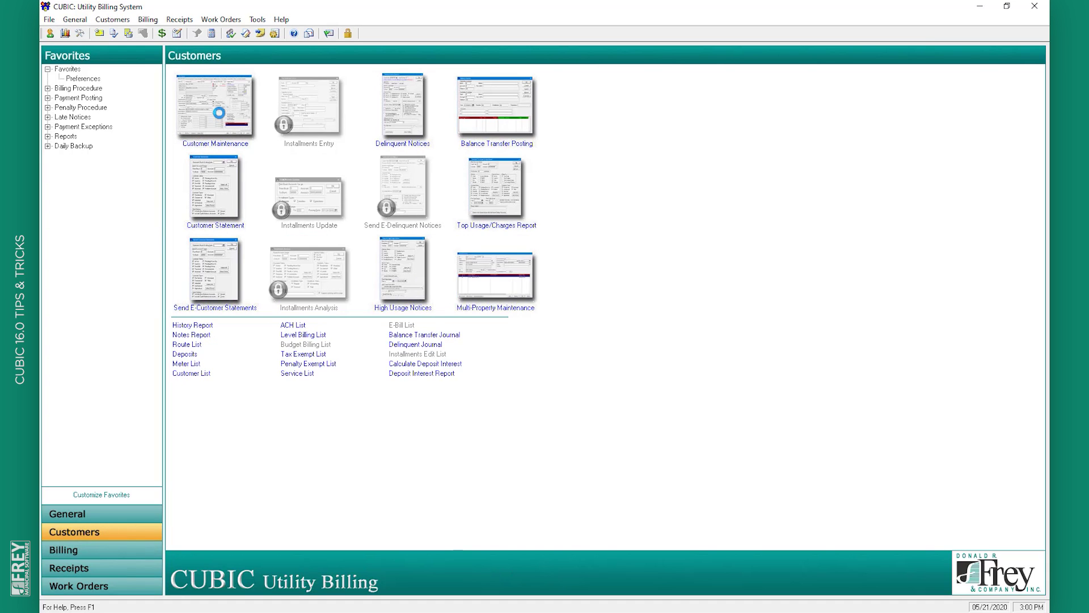
click(222, 113)
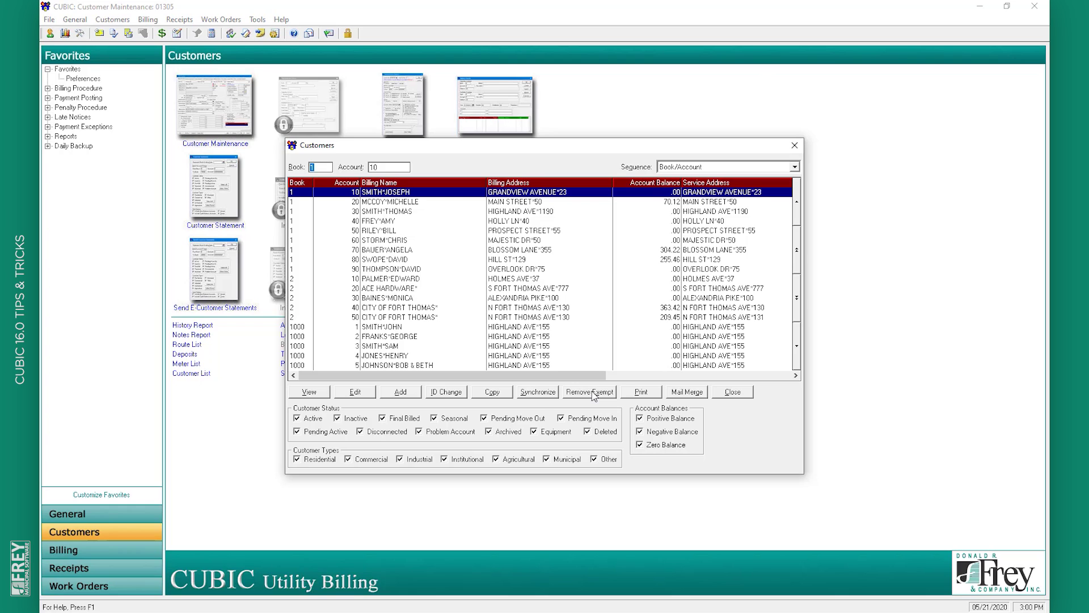
Search Remove Exempt for penalty exemptions by activation date from 05/01/2020 to 05/30/2020
click(593, 393)
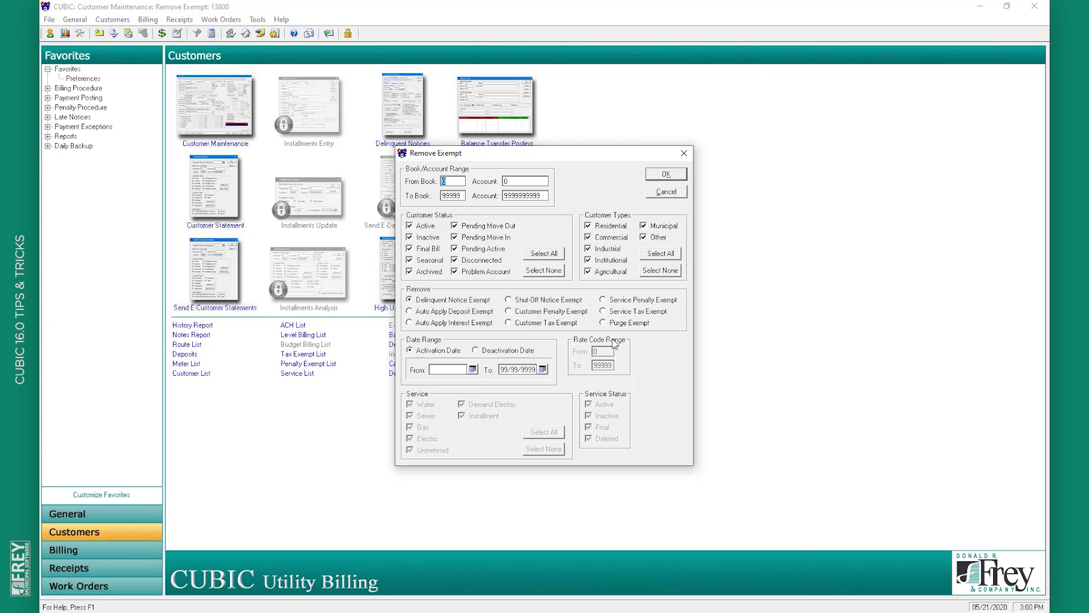
click(545, 315)
click(492, 353)
click(447, 356)
click(456, 370)
text(05/01/2020)
key(Tab)
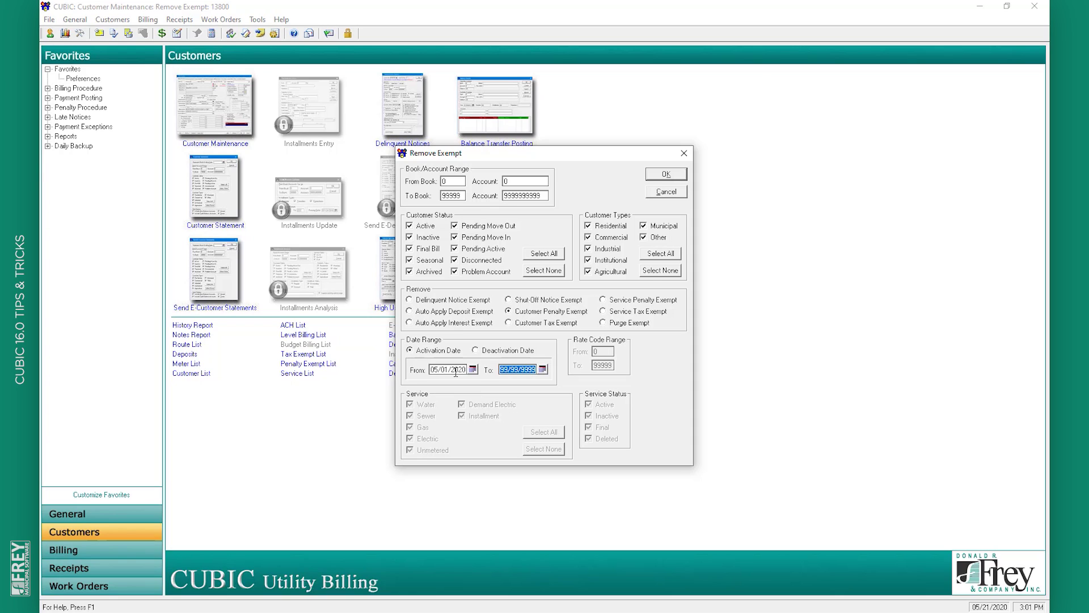
text(05/30/2020)
key(Tab)
click(665, 175)
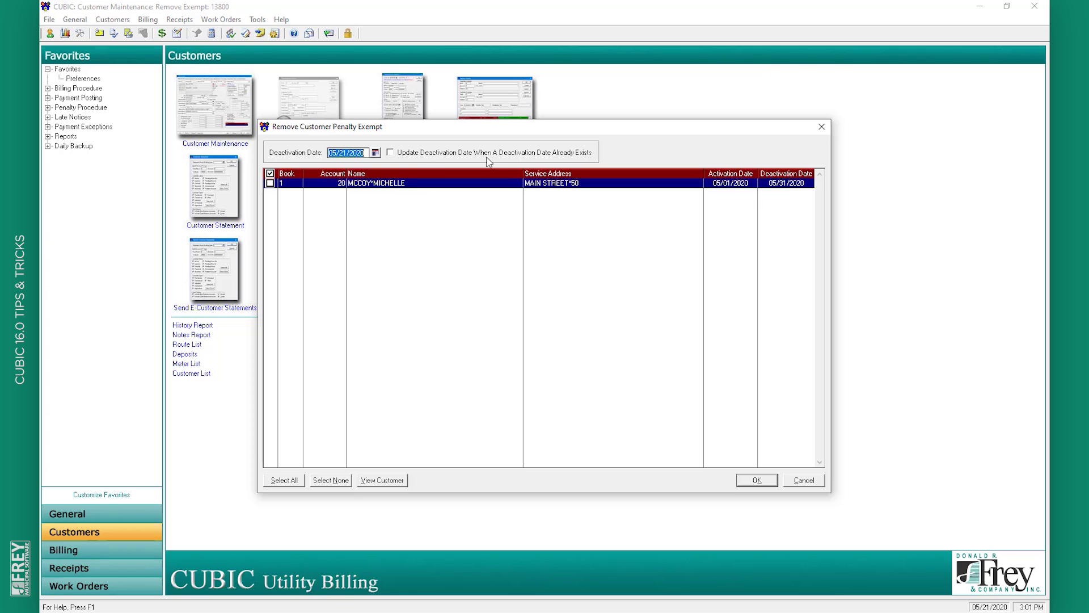
With Update Deactivation Date on, mark the customer, check its details, and remove its exemption
click(447, 153)
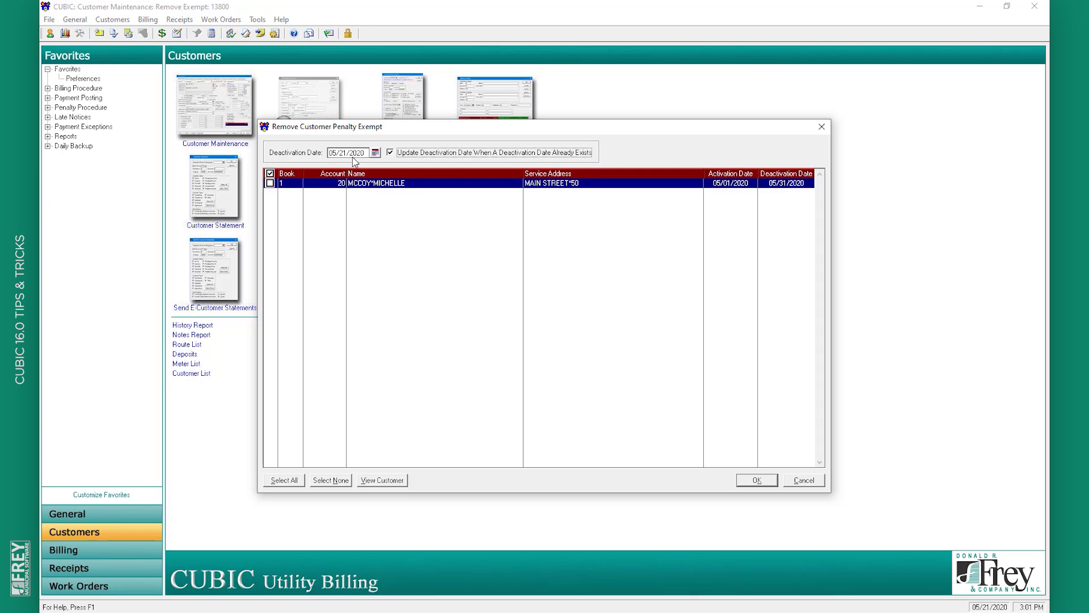
click(271, 184)
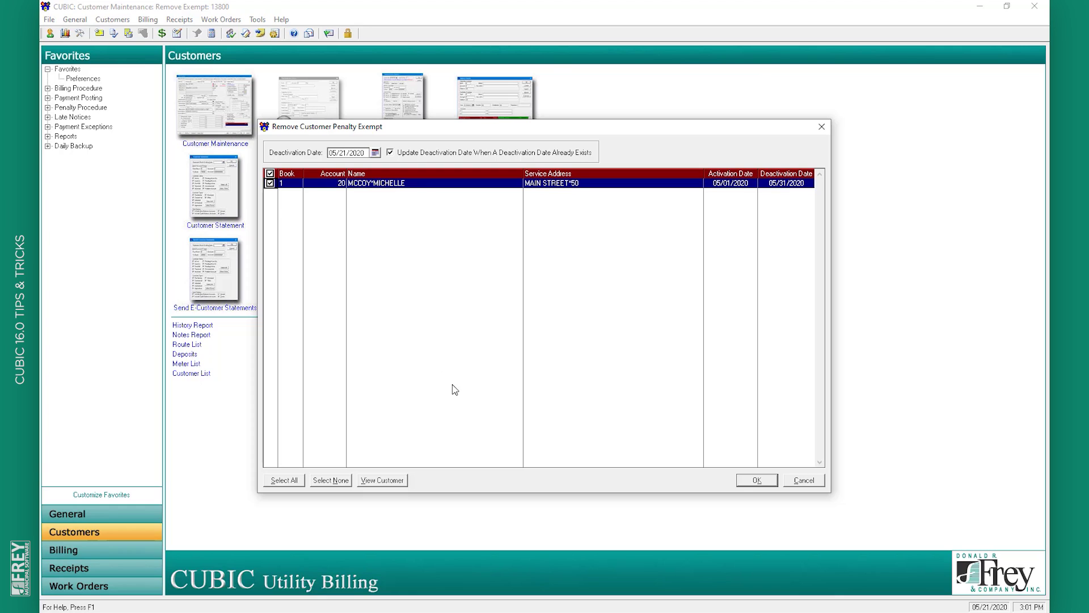
click(395, 484)
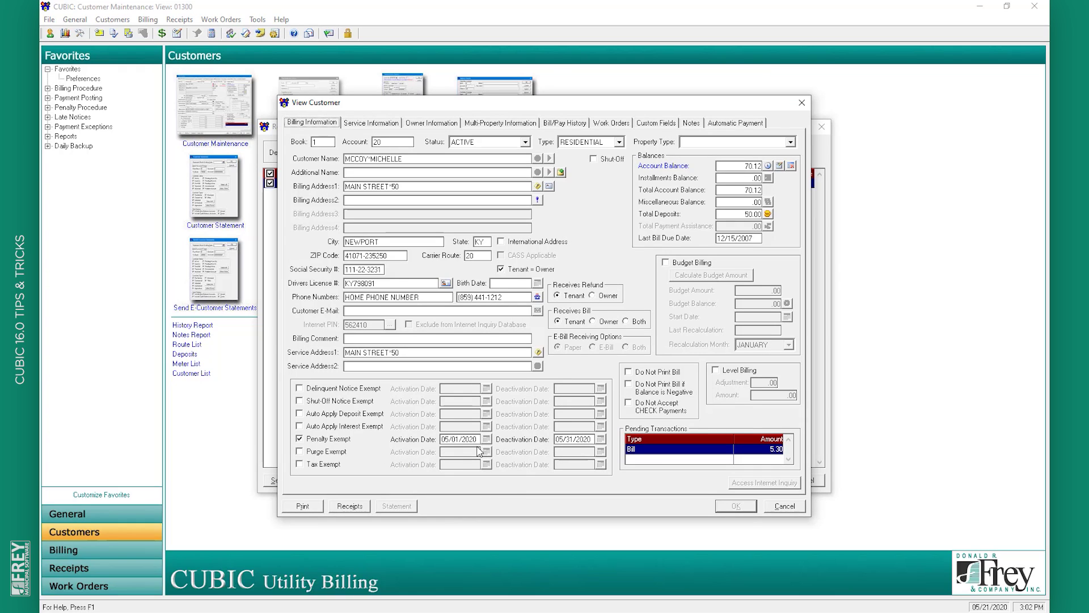
click(794, 505)
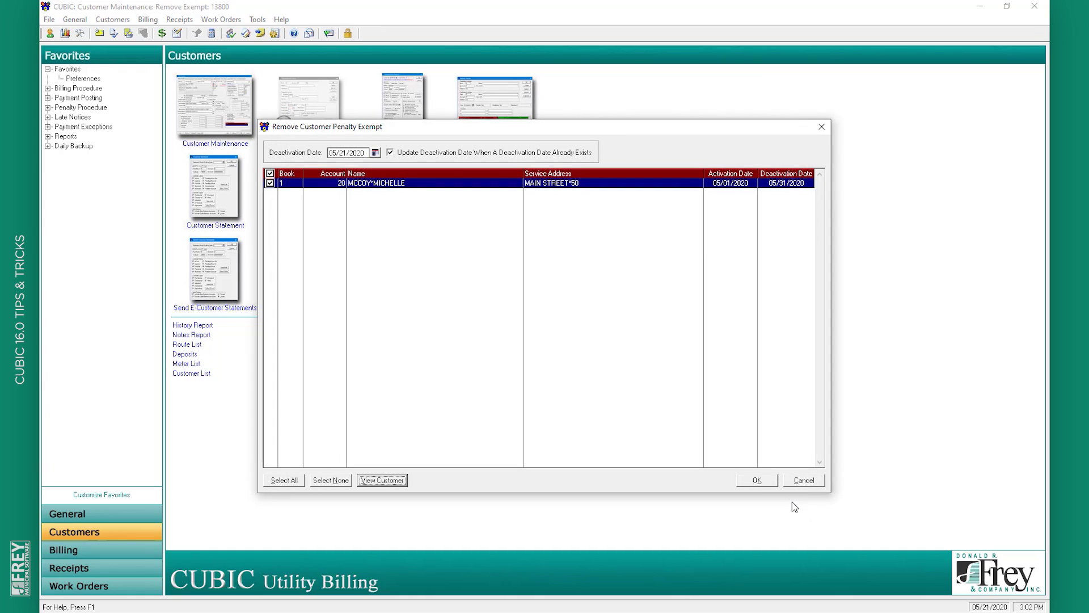
click(774, 482)
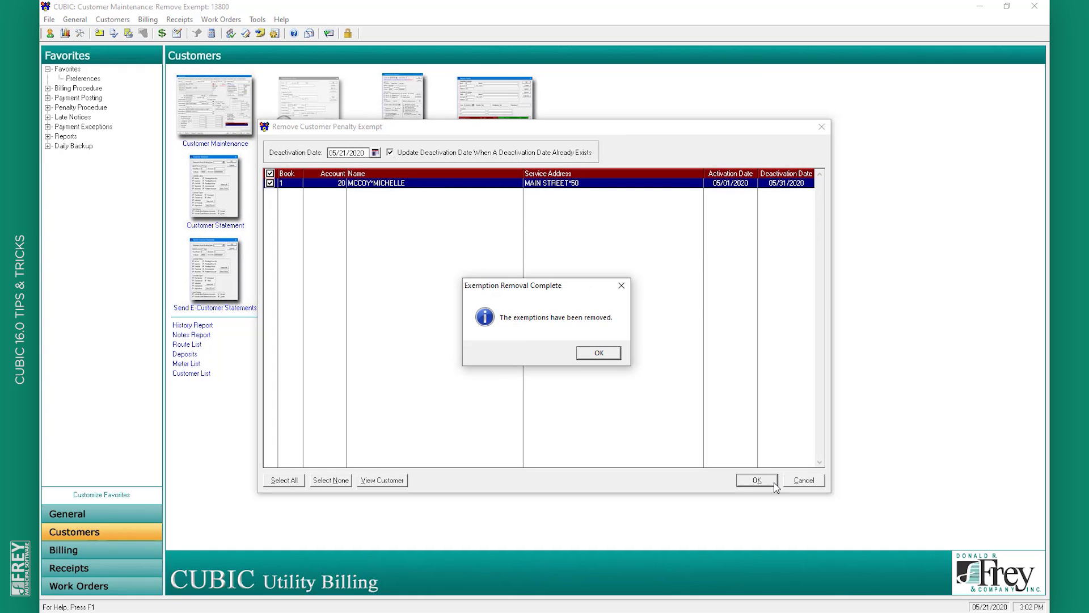
click(598, 353)
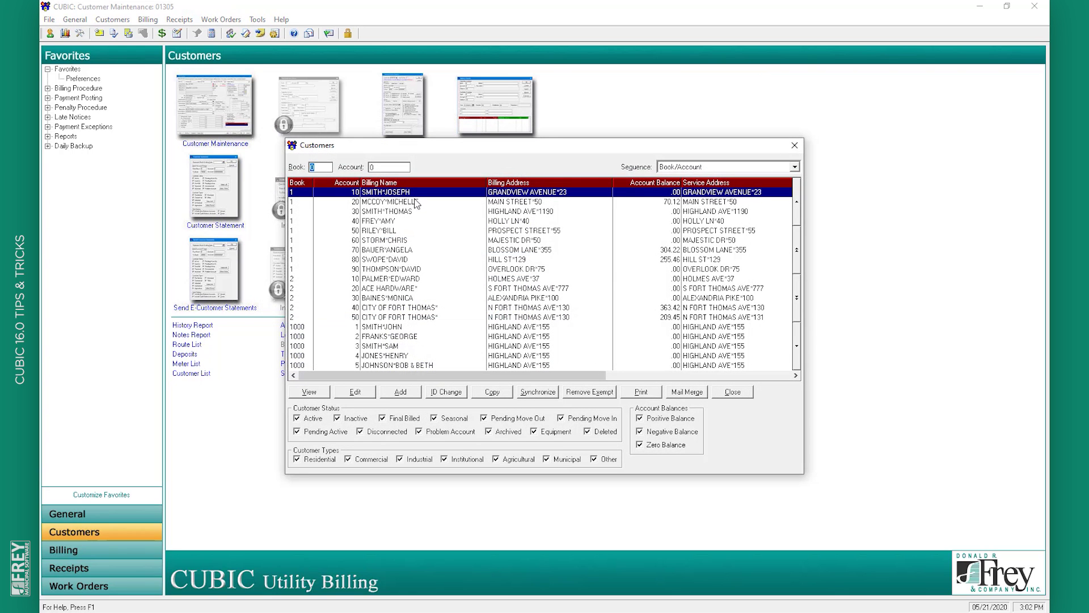
Check the customer's record shows the Penalty Exempt deactivation date 05/21/2020, then cancel
double_click(416, 204)
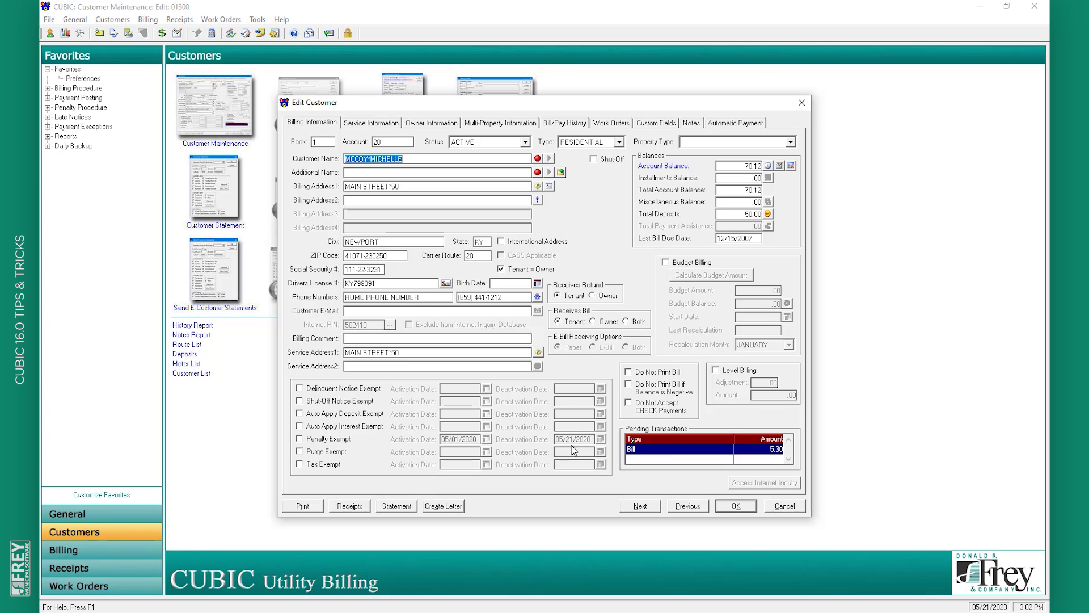
click(784, 506)
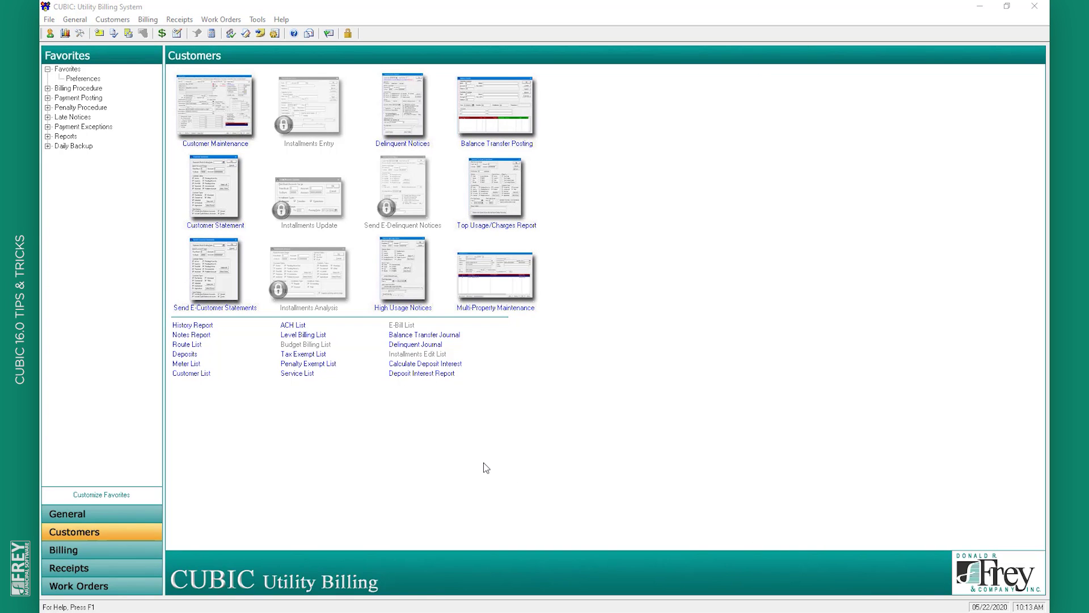
Open Customers > Reports > Top Usage/Charges Report and set Print the top to 10
click(123, 19)
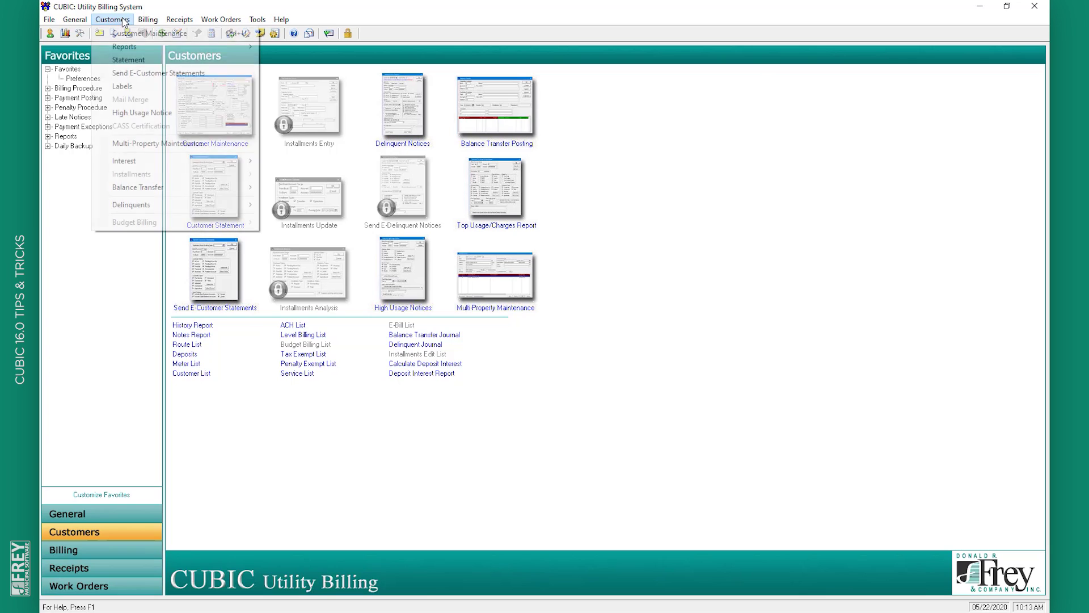
mouse_move(163, 47)
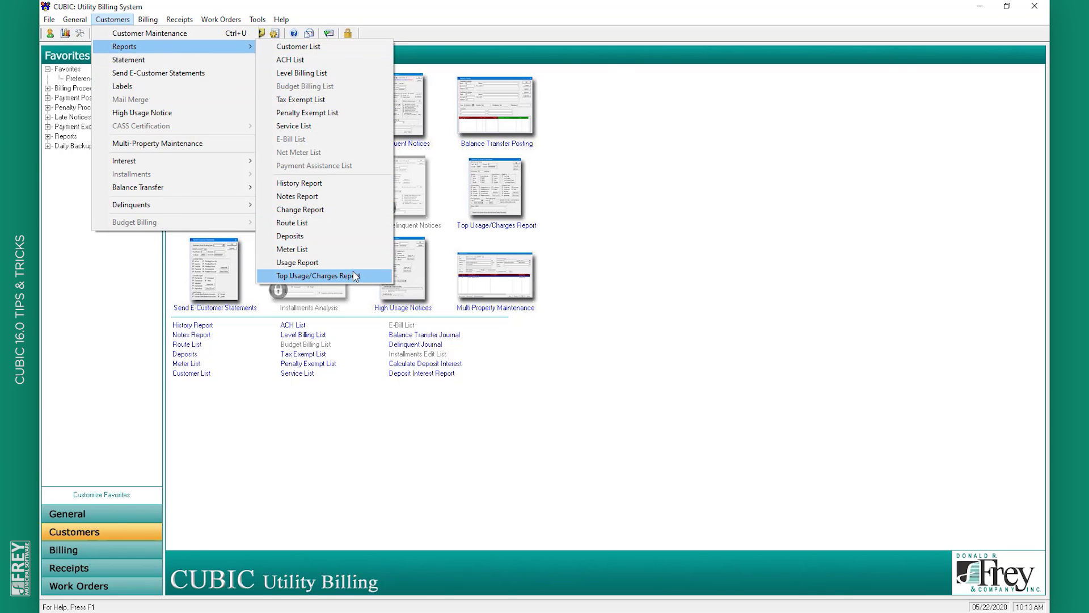
click(355, 276)
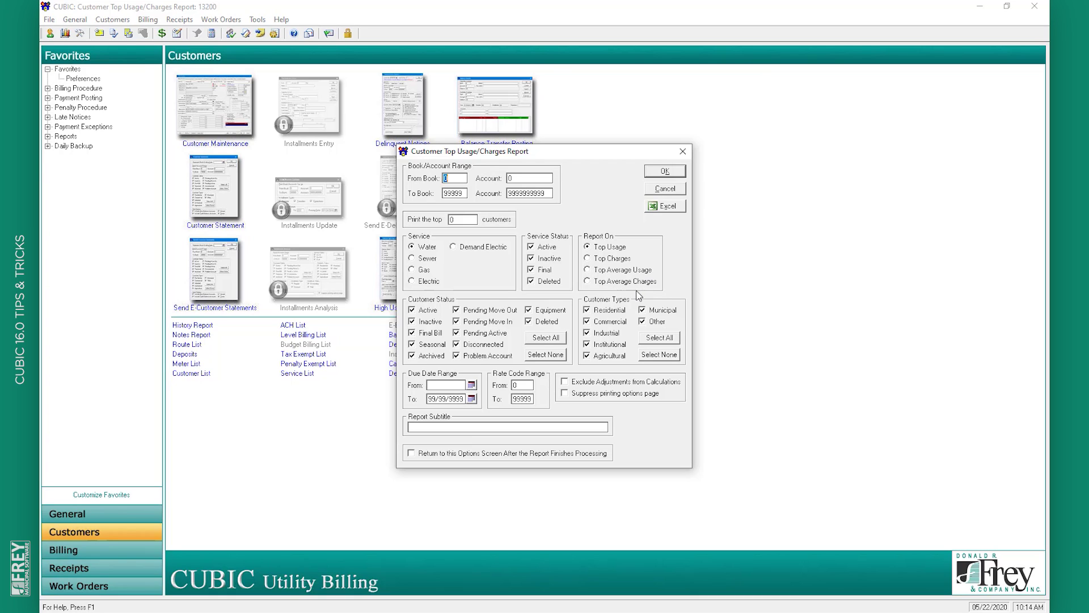
click(467, 221)
text(10)
Preview the top 10 water usage report and scroll to its second page
click(670, 172)
click(604, 414)
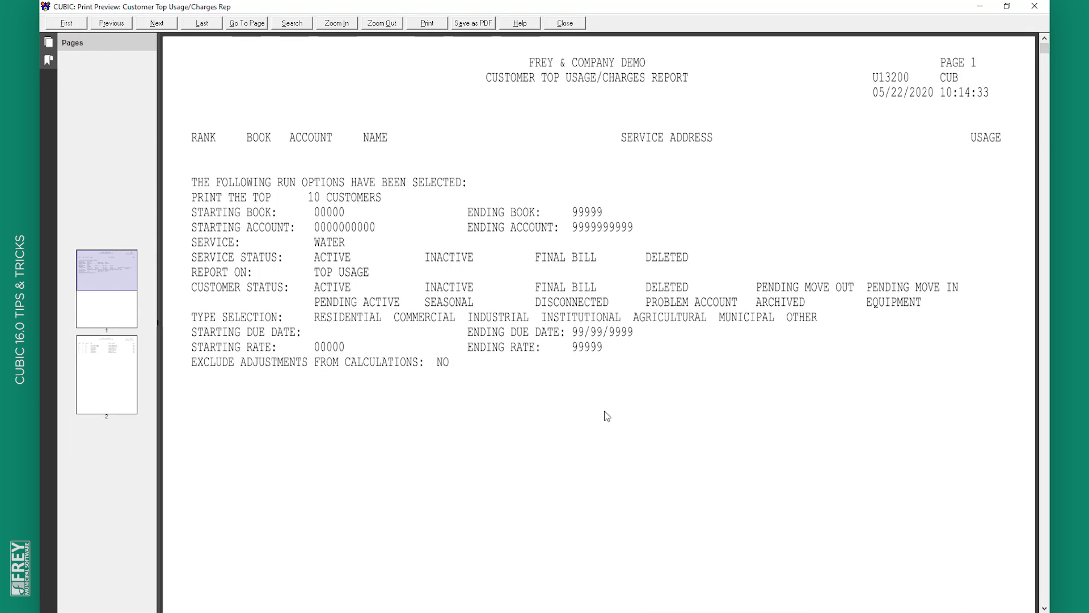
scroll(607, 416, down, 15)
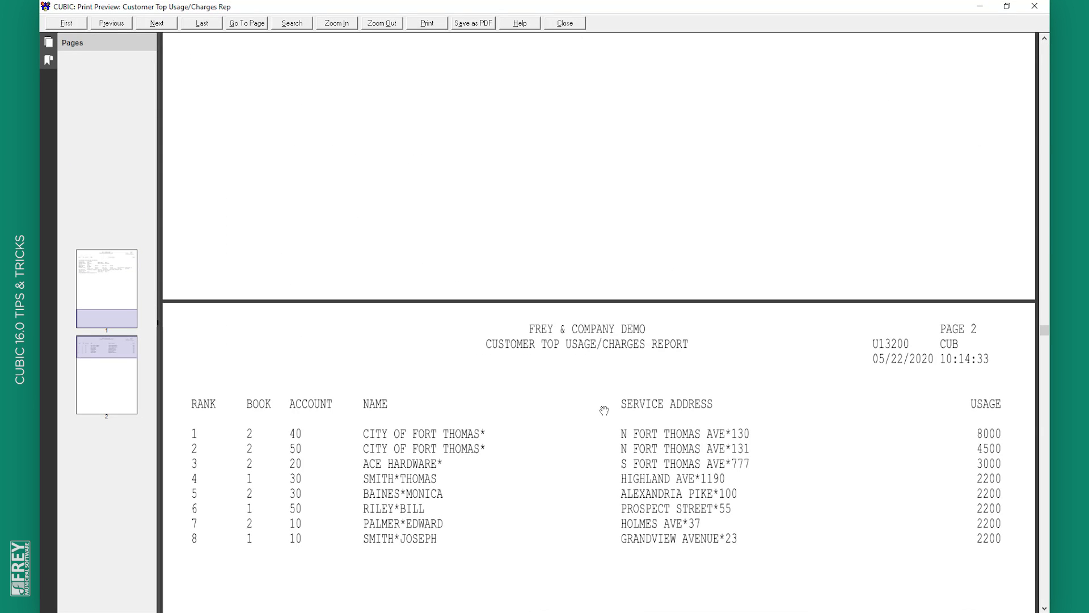
scroll(600, 412, down, 5)
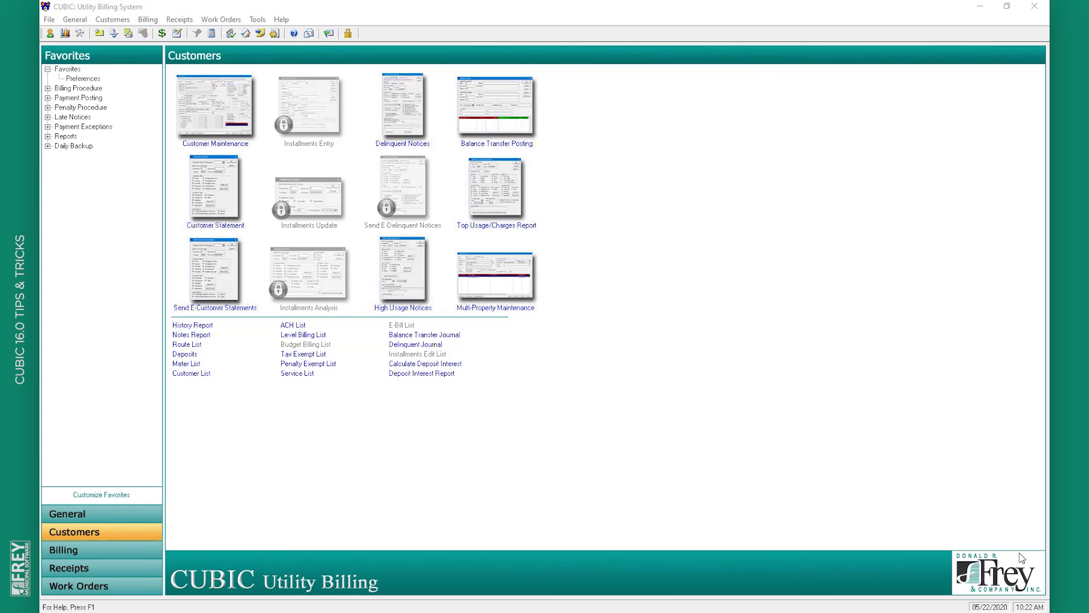
Open the Route List report options, choose Read Sequence order, then cancel without running it
click(111, 19)
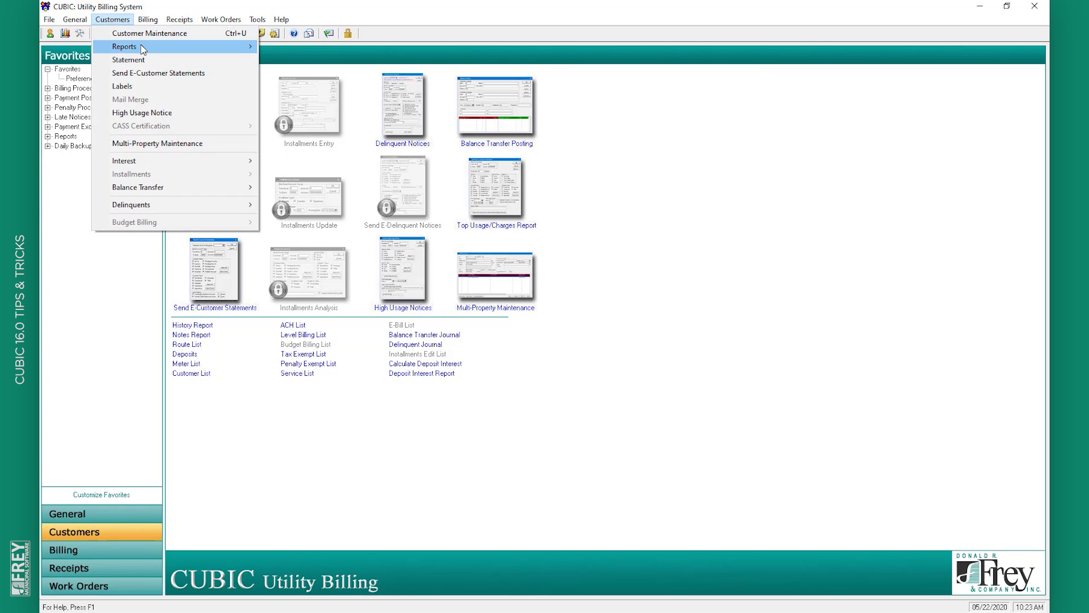
mouse_move(141, 47)
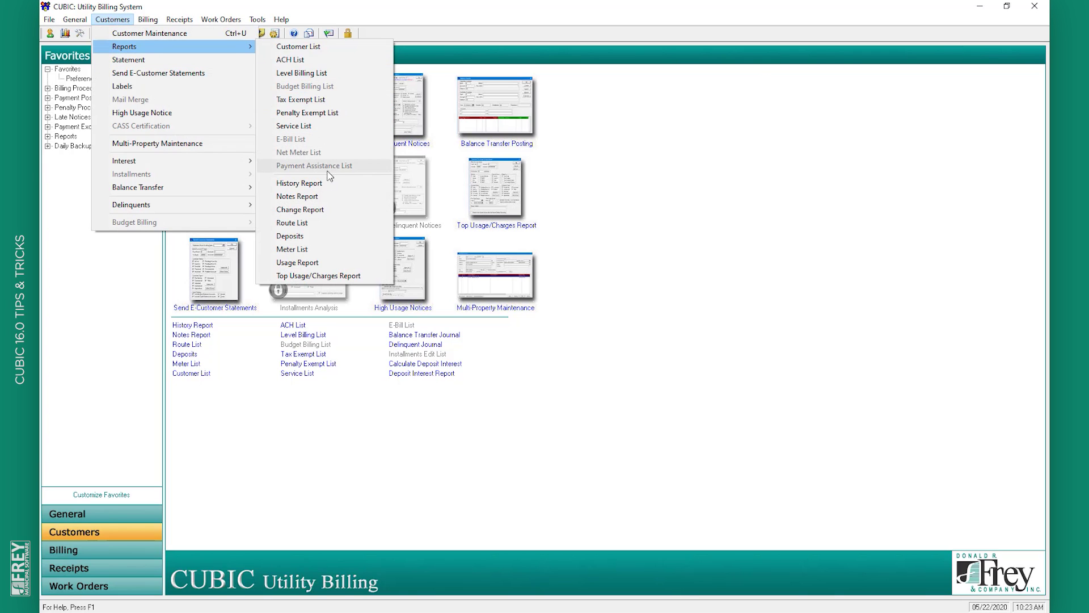
click(332, 222)
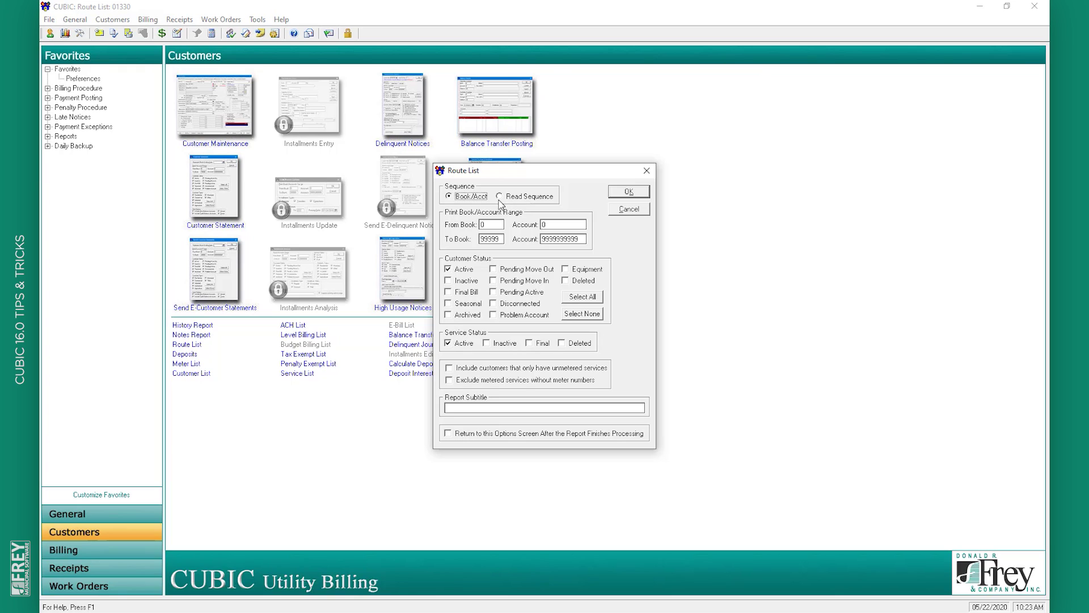
click(499, 198)
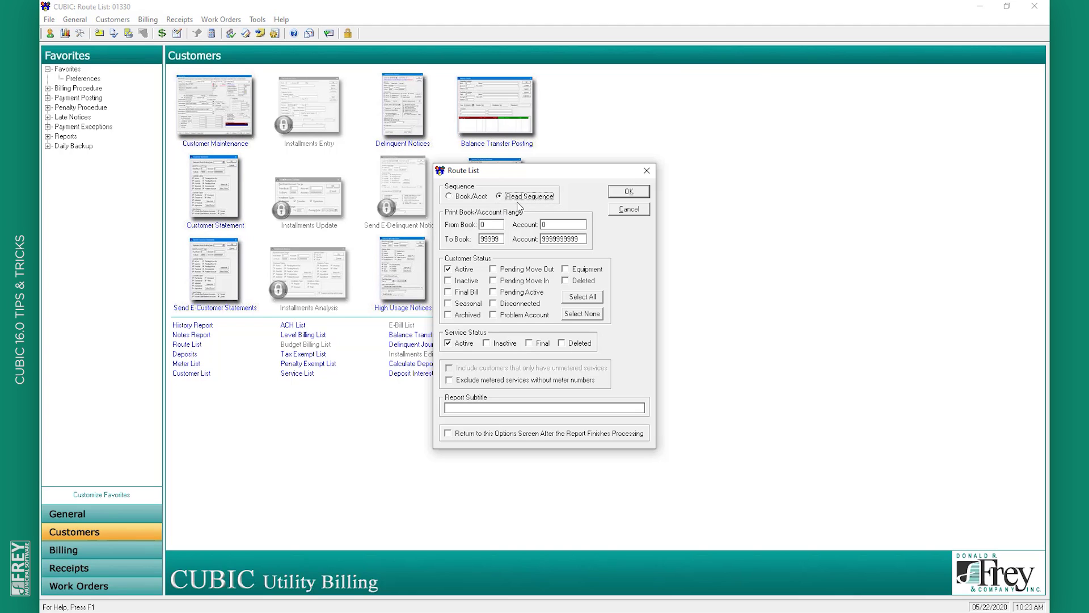
click(631, 211)
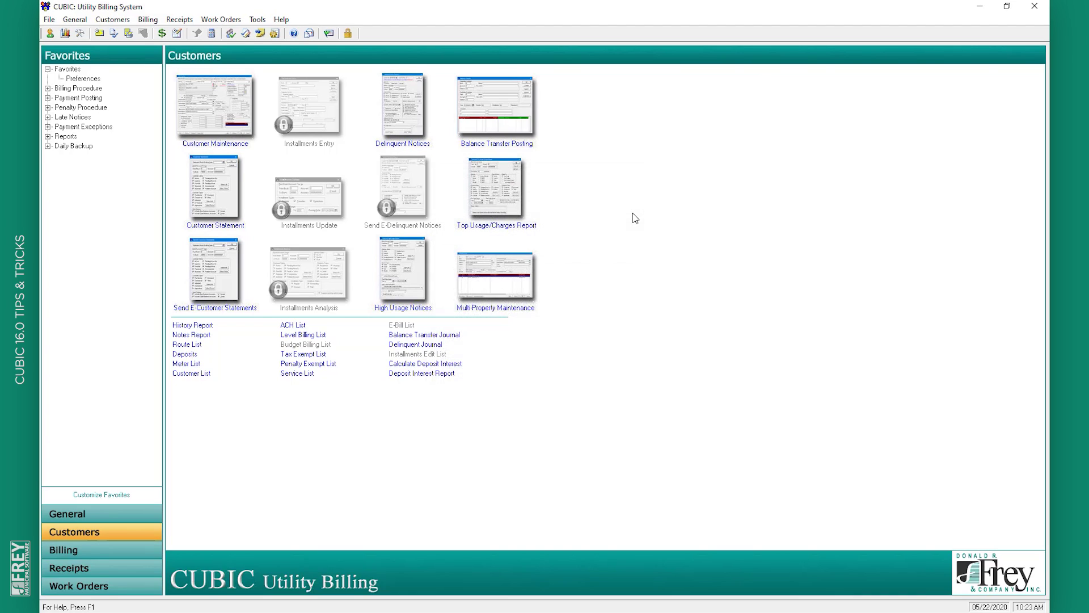
click(243, 132)
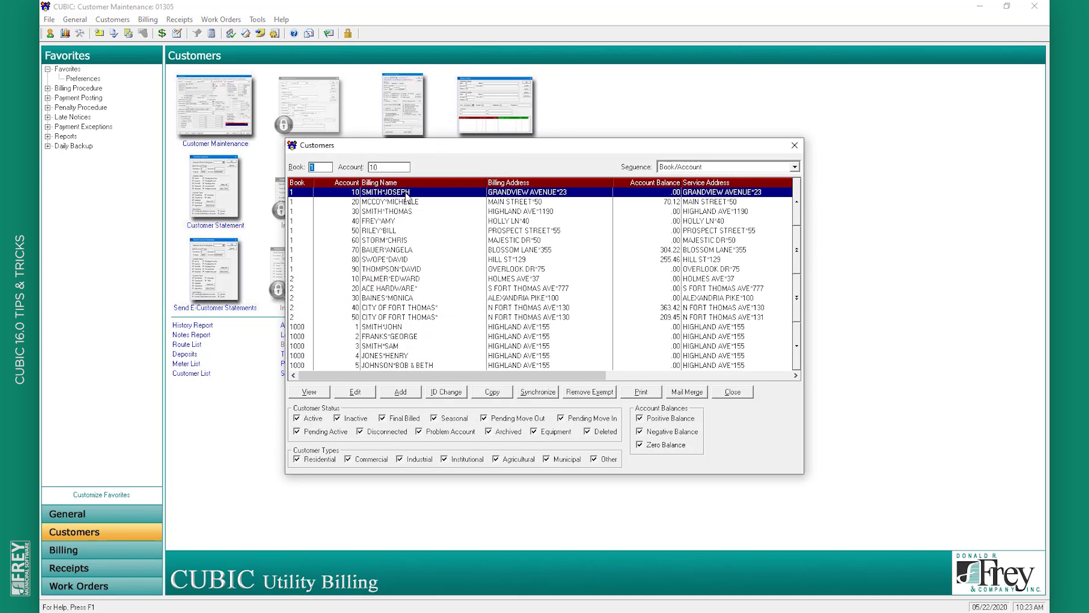
double_click(406, 192)
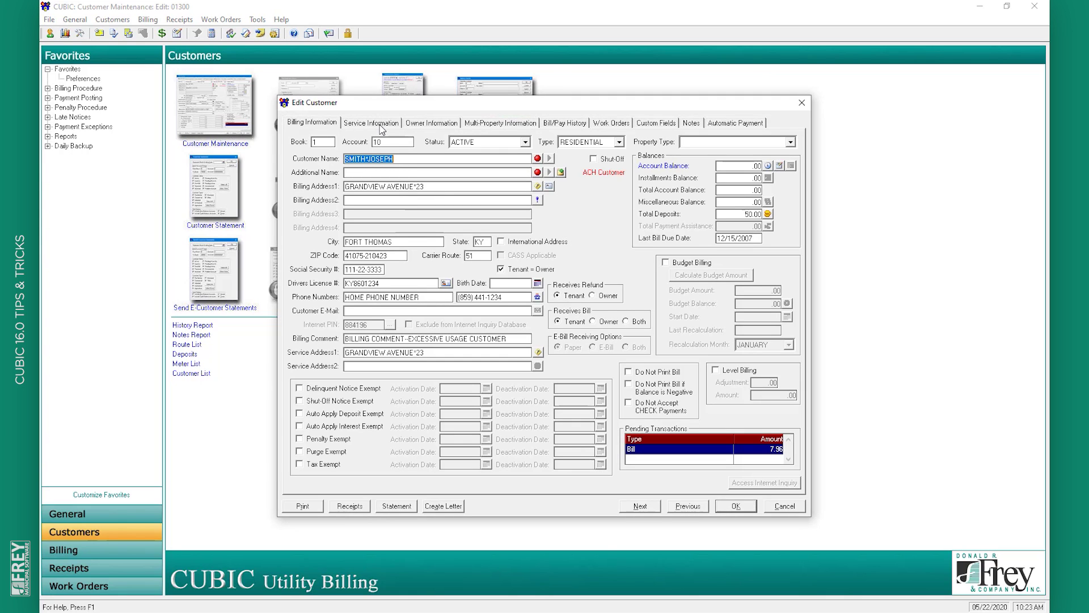
click(381, 130)
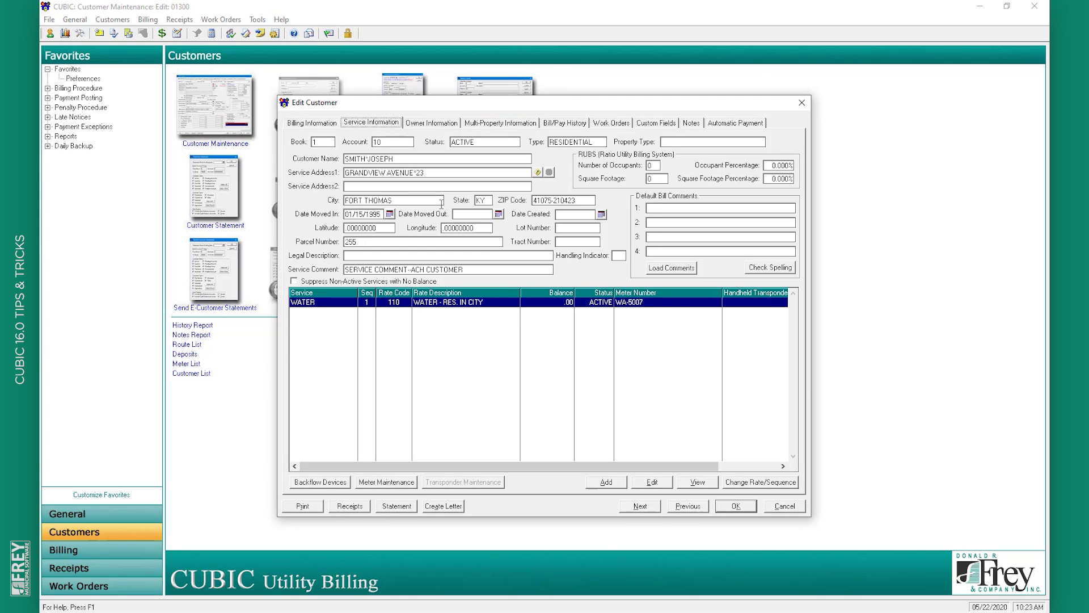
double_click(486, 304)
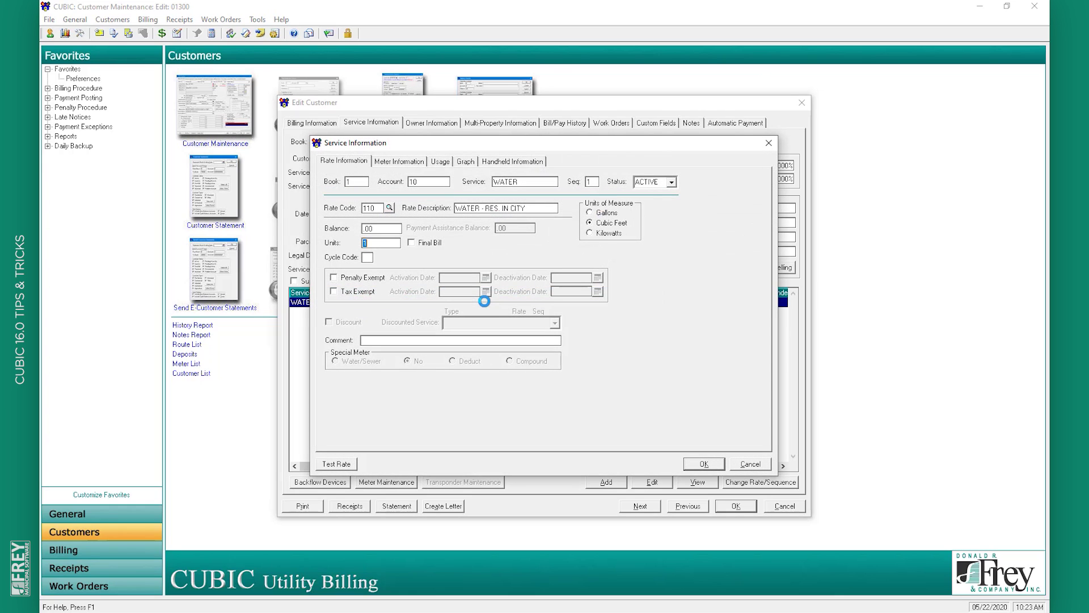
click(513, 163)
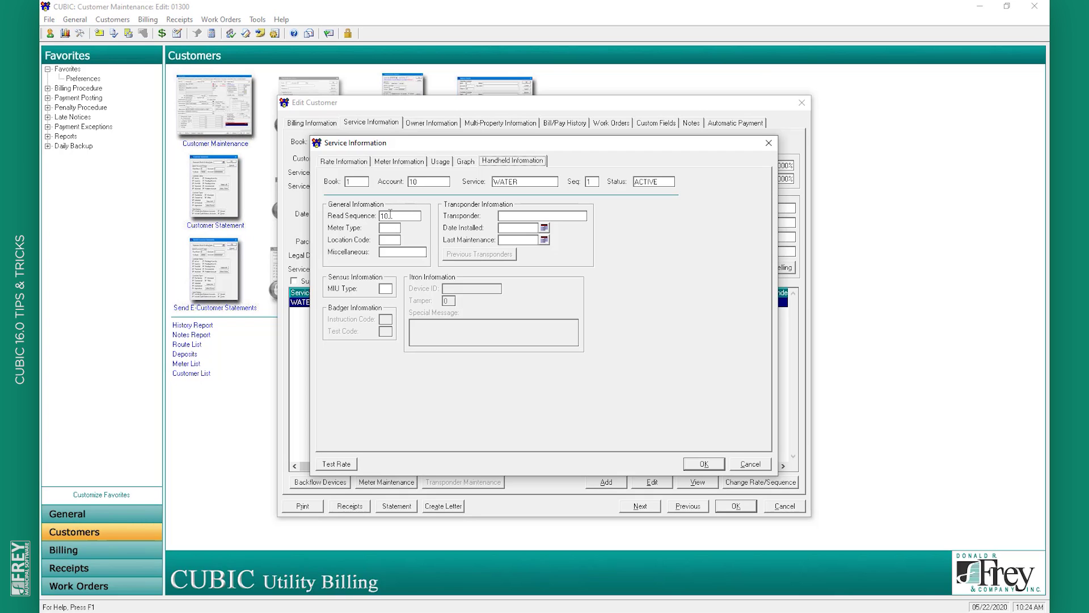
click(751, 467)
click(783, 507)
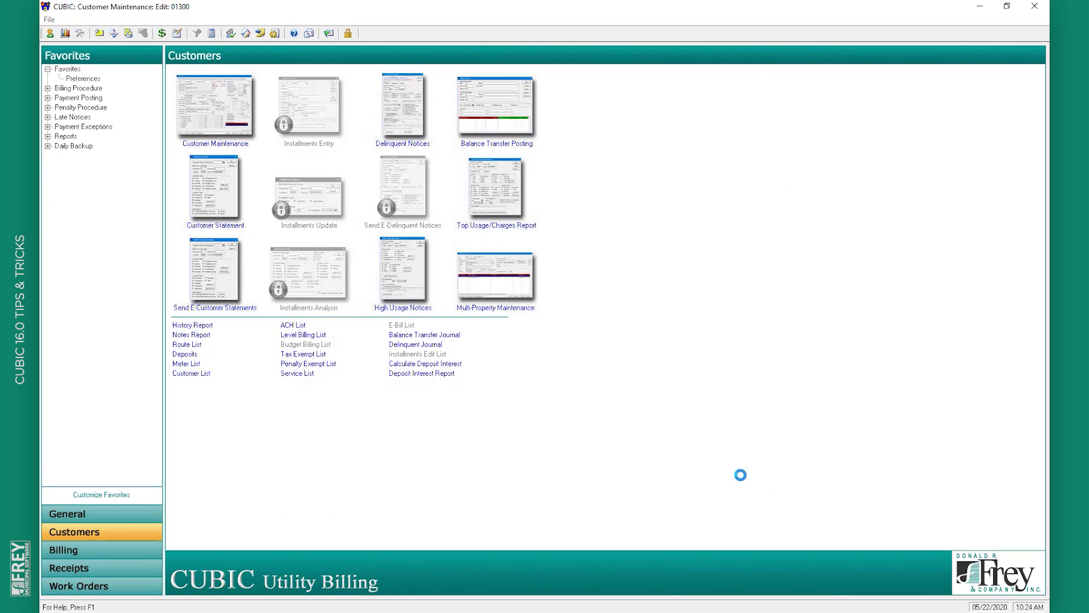
click(732, 392)
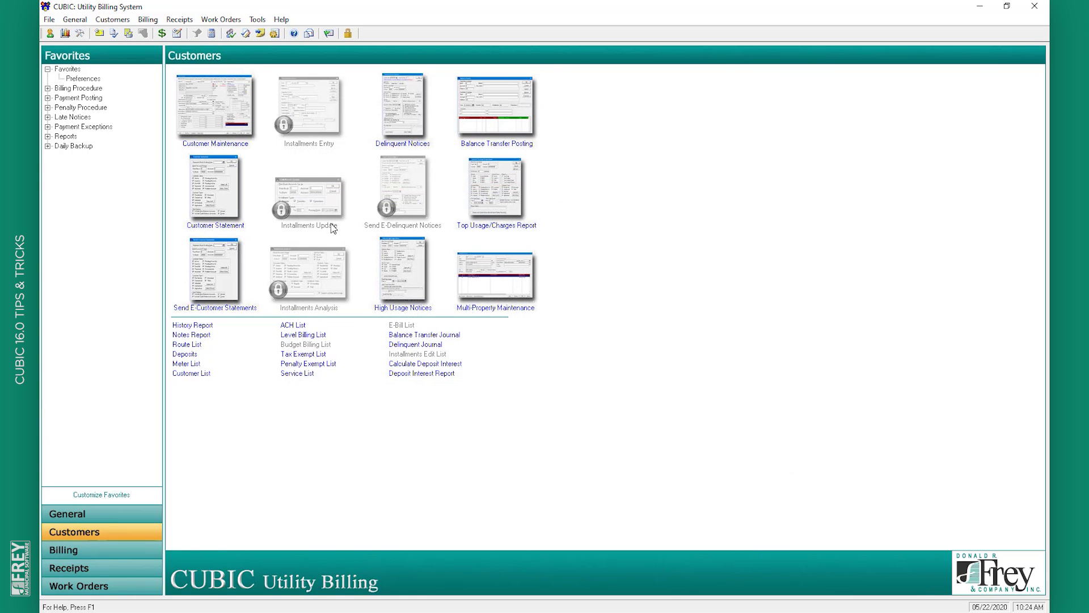
click(77, 20)
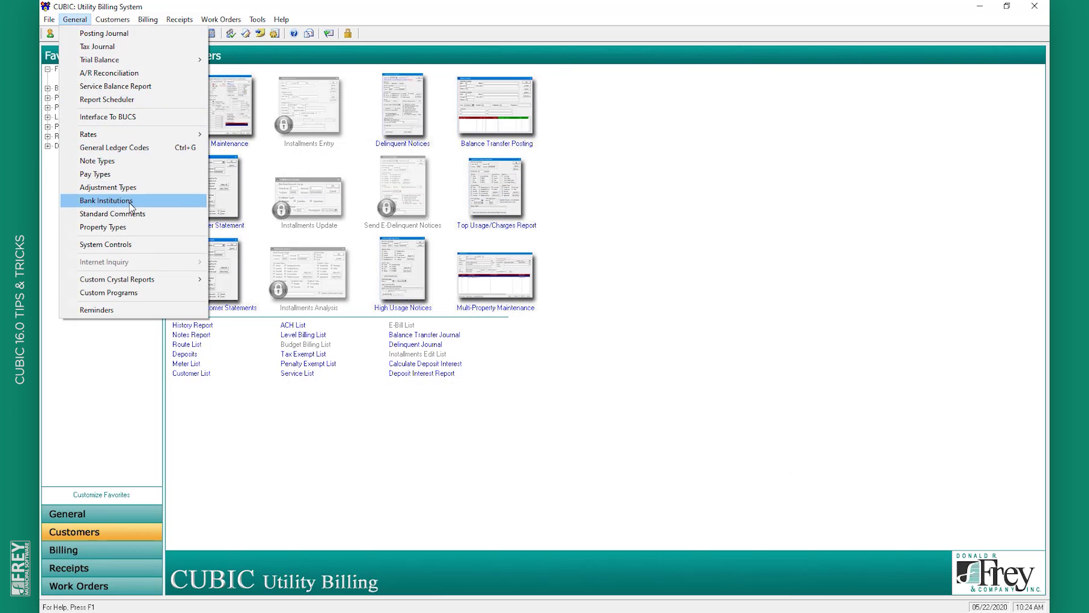
click(141, 245)
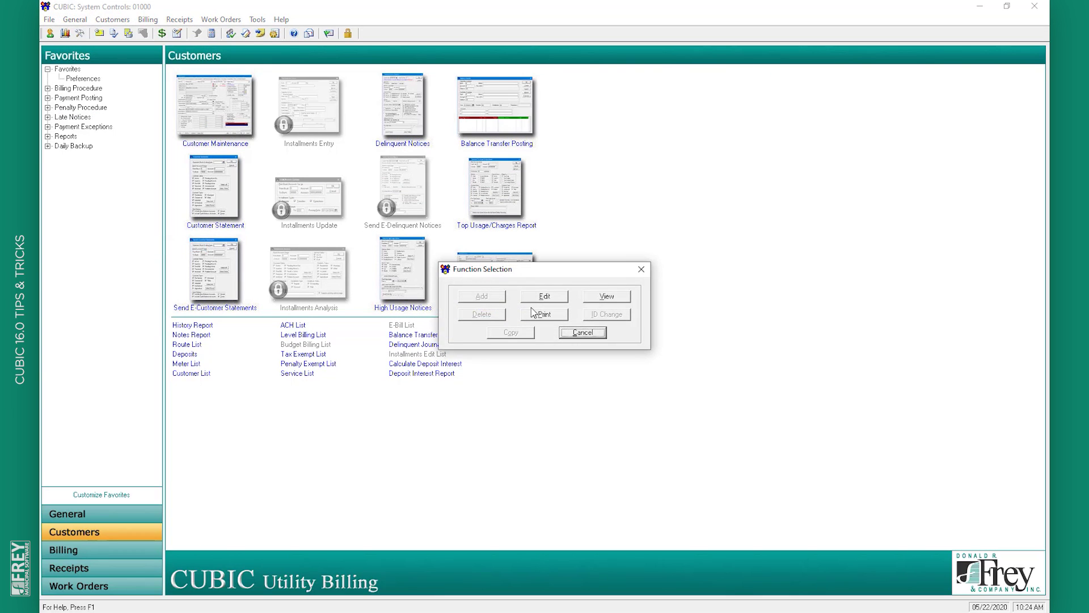
click(538, 301)
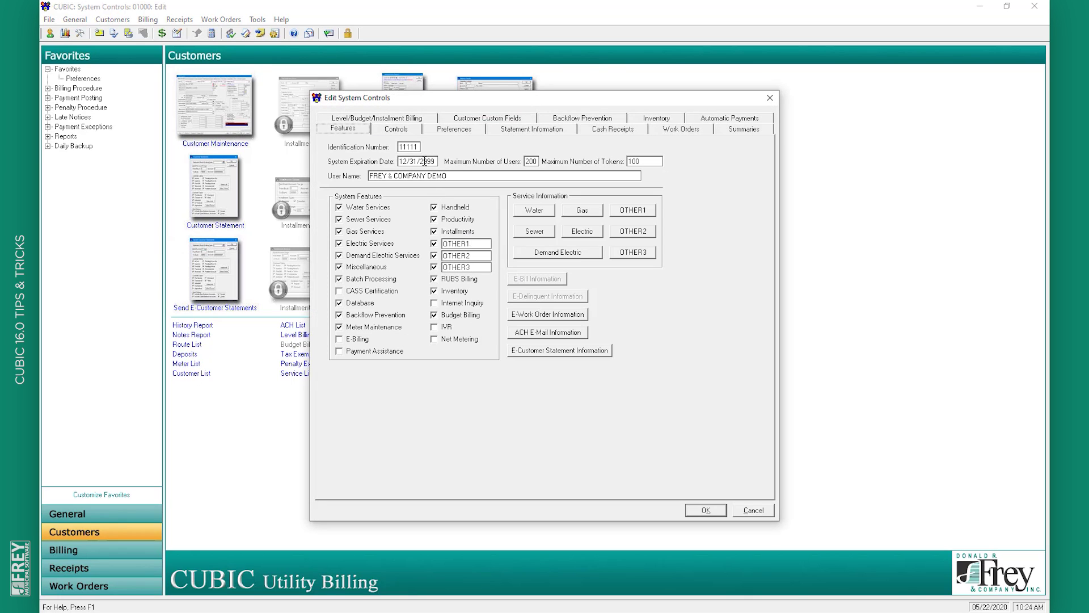
click(409, 132)
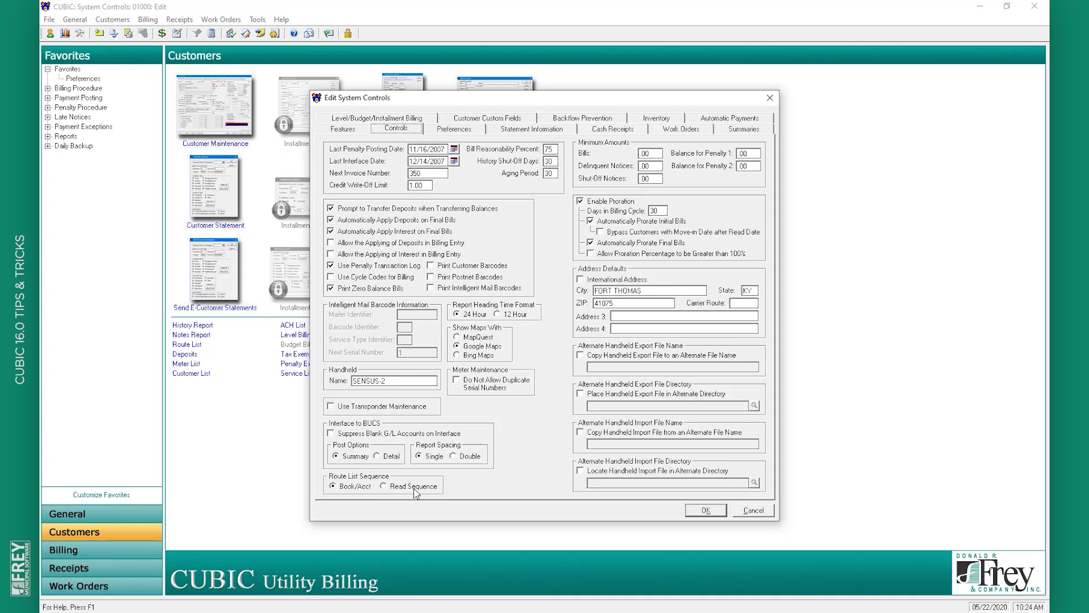
click(753, 512)
click(582, 334)
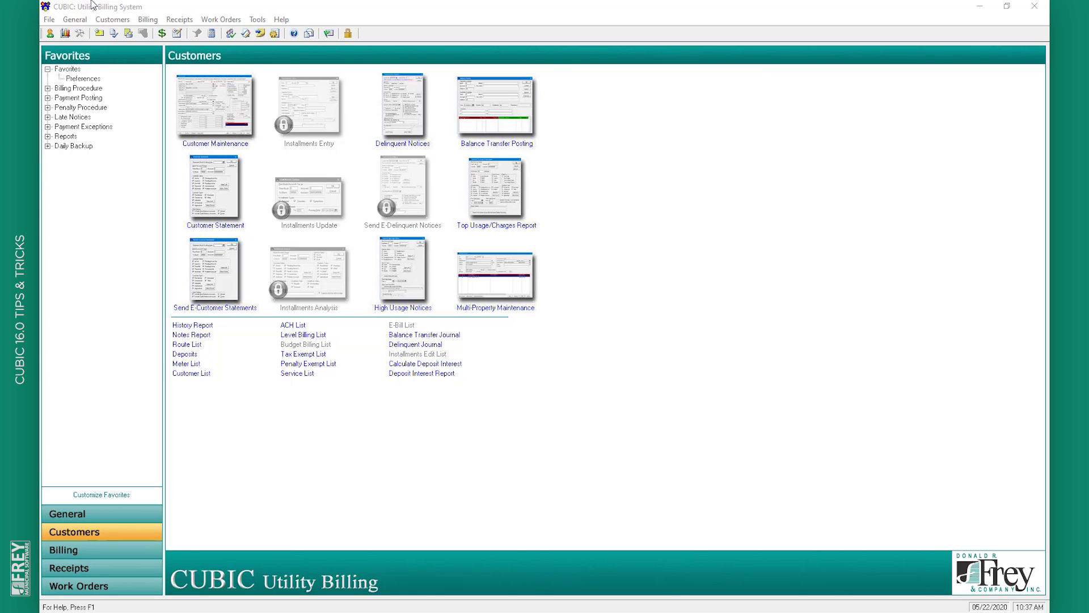
Print-preview the Penalties > Bill preview list: five customers with 109.35 in projected penalties
click(146, 20)
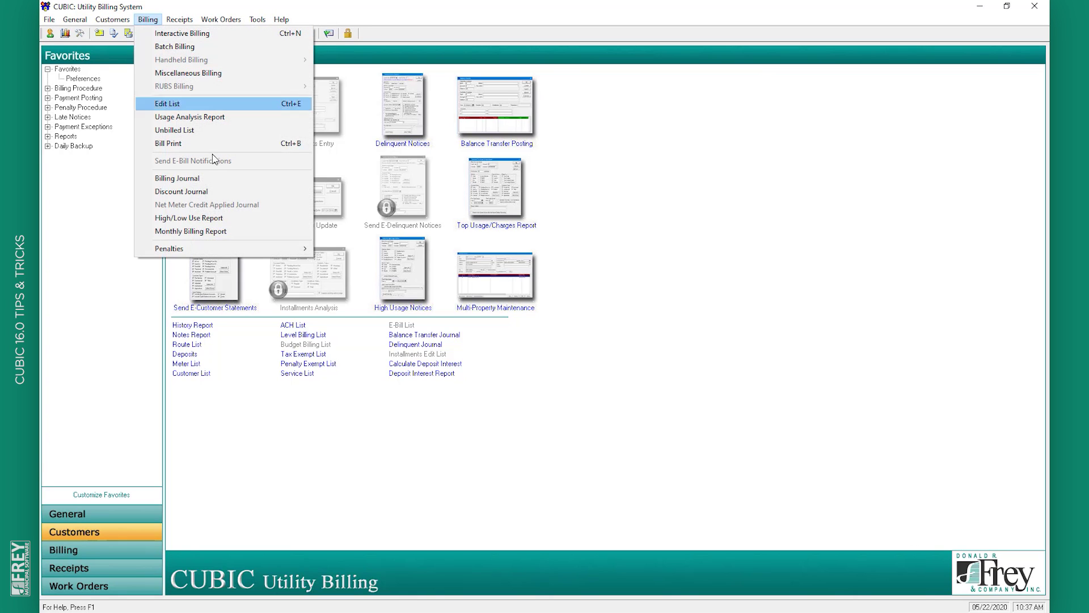
mouse_move(243, 244)
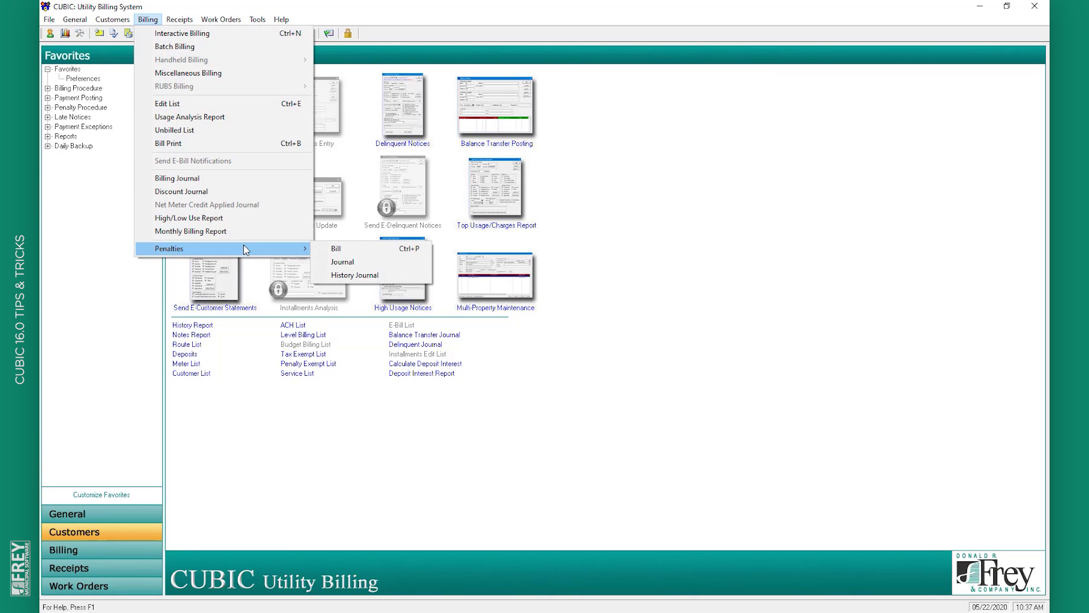
click(339, 252)
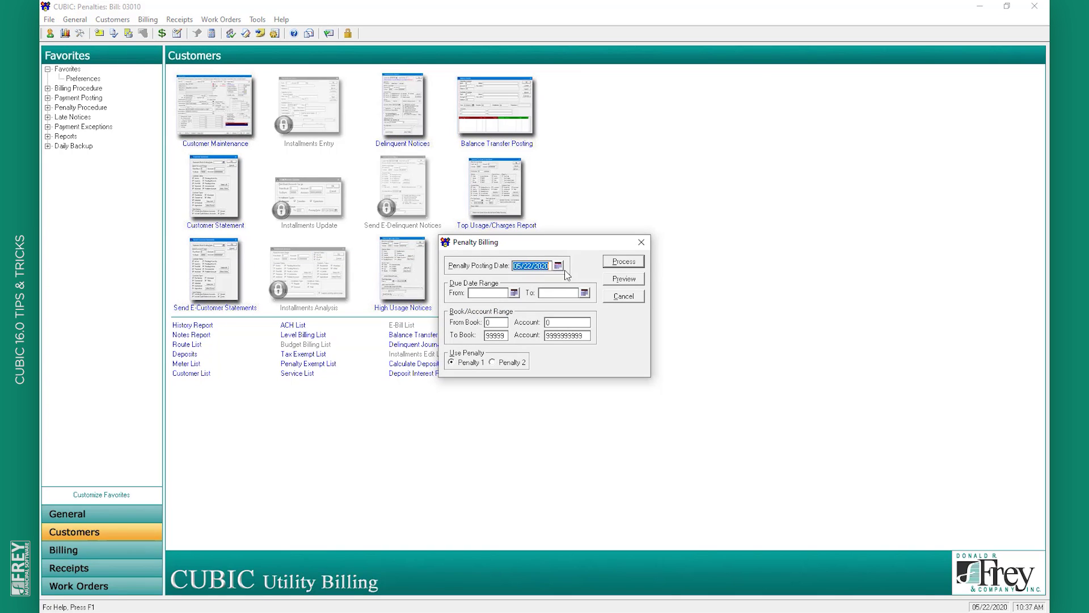
click(610, 280)
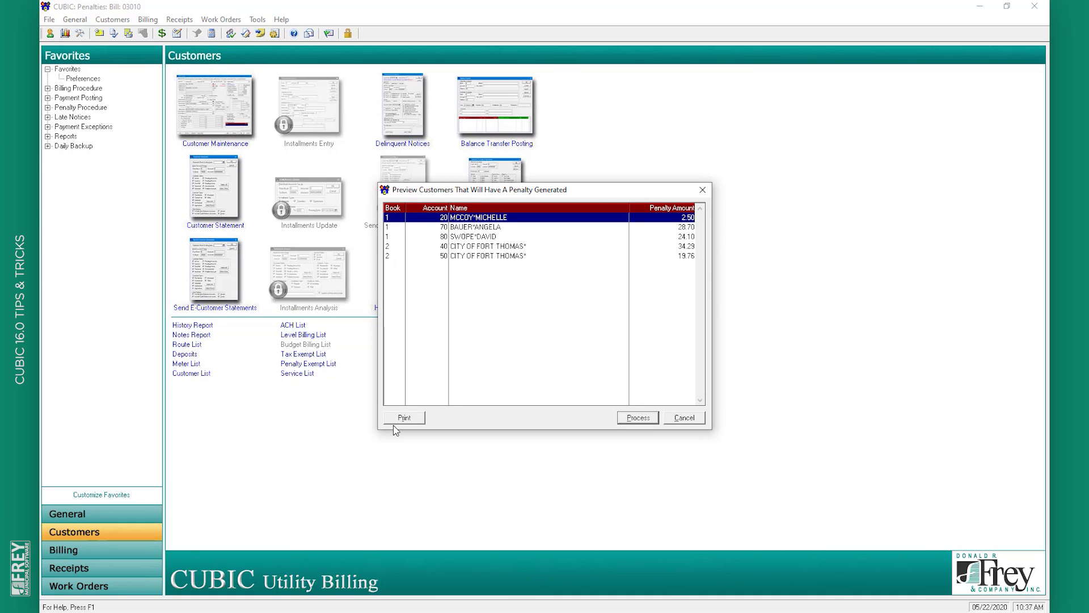
click(400, 420)
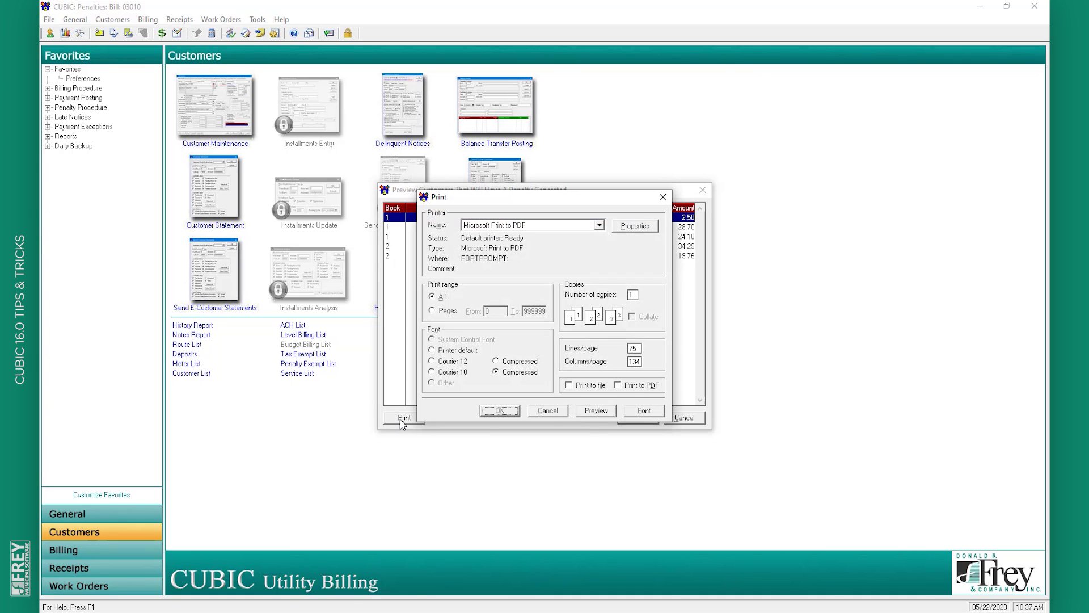
click(608, 414)
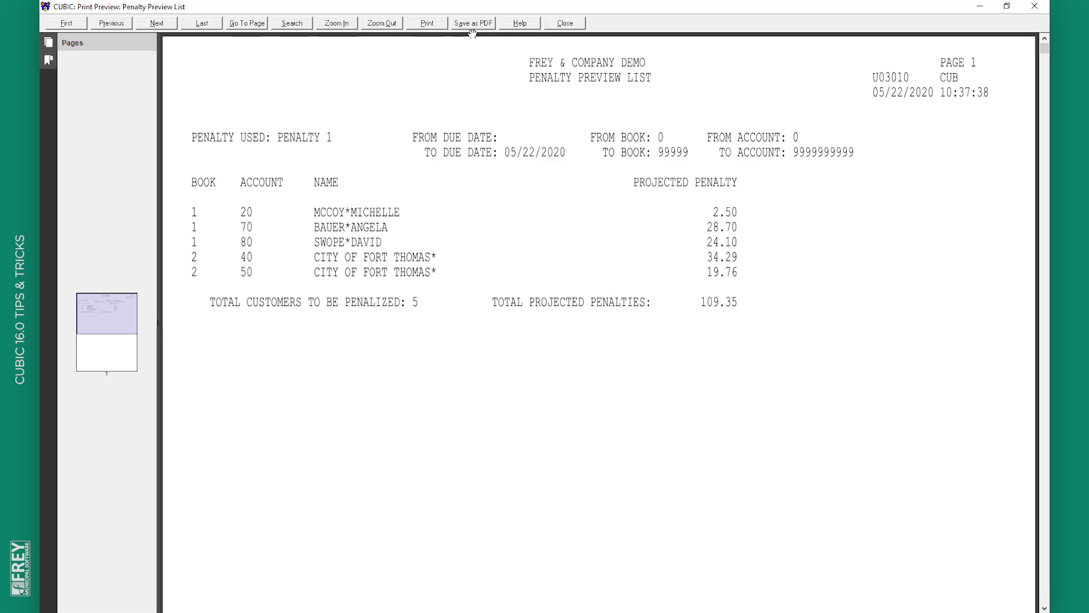
Close the penalty list report preview and bring up the Customers lookup list
click(566, 24)
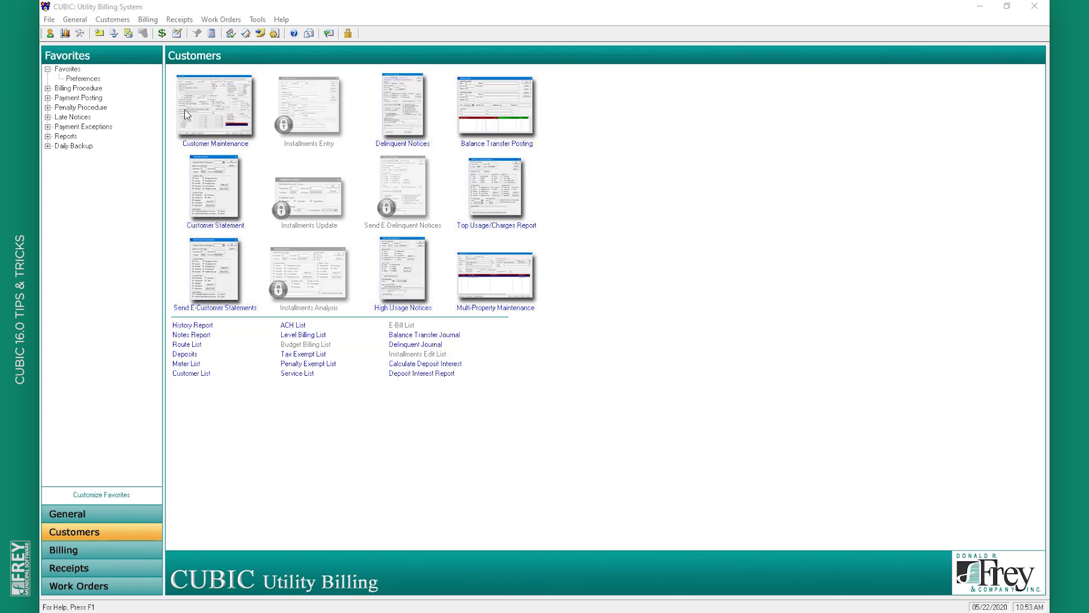
click(204, 108)
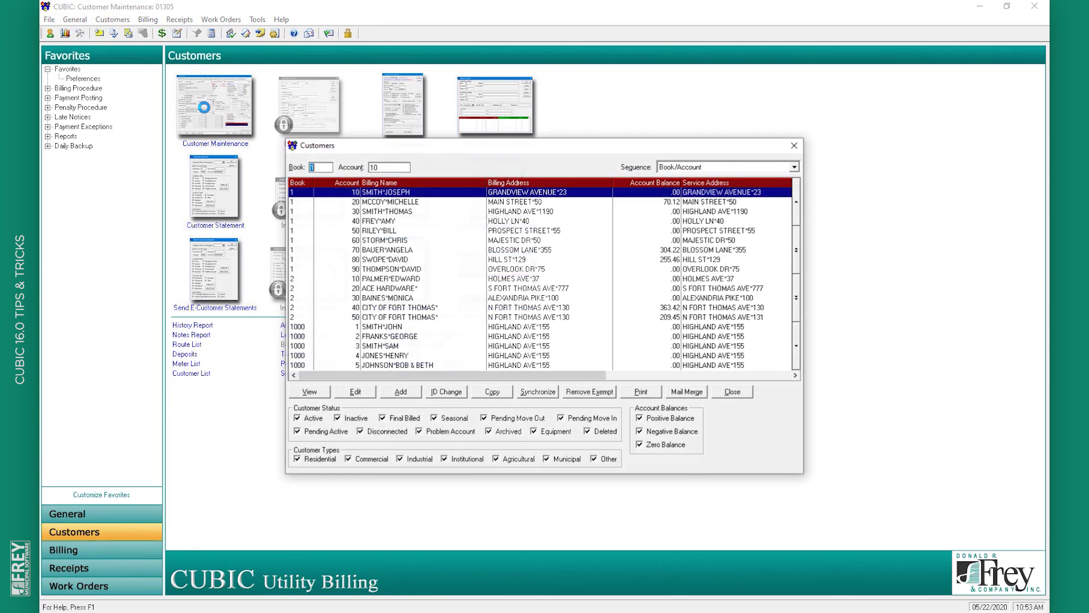
Open book 1, account 10 for editing, check owner info, and show its empty Additional Addresses list
double_click(430, 202)
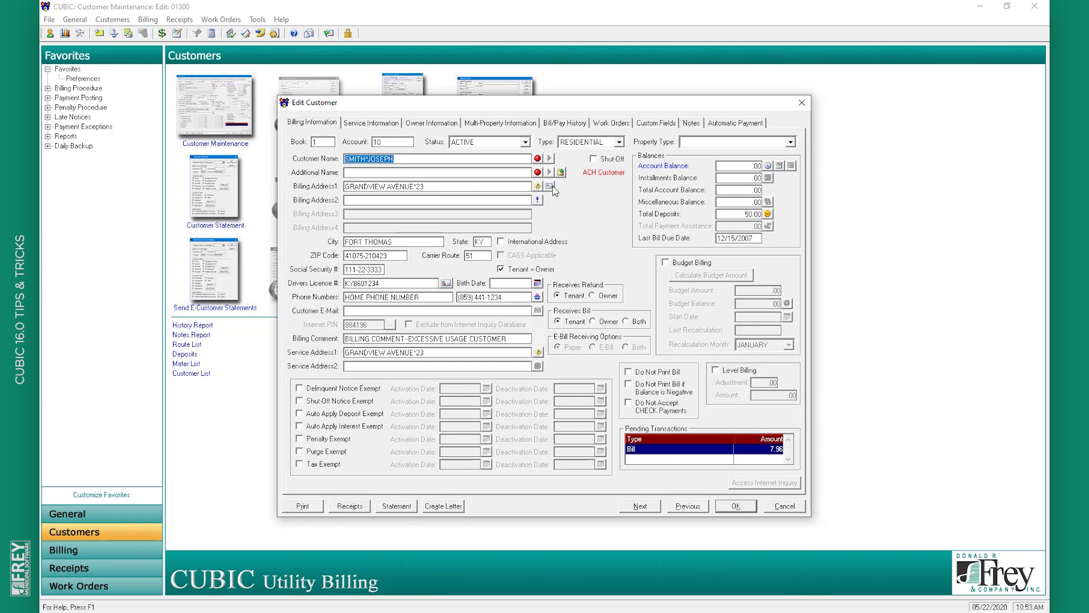
click(432, 123)
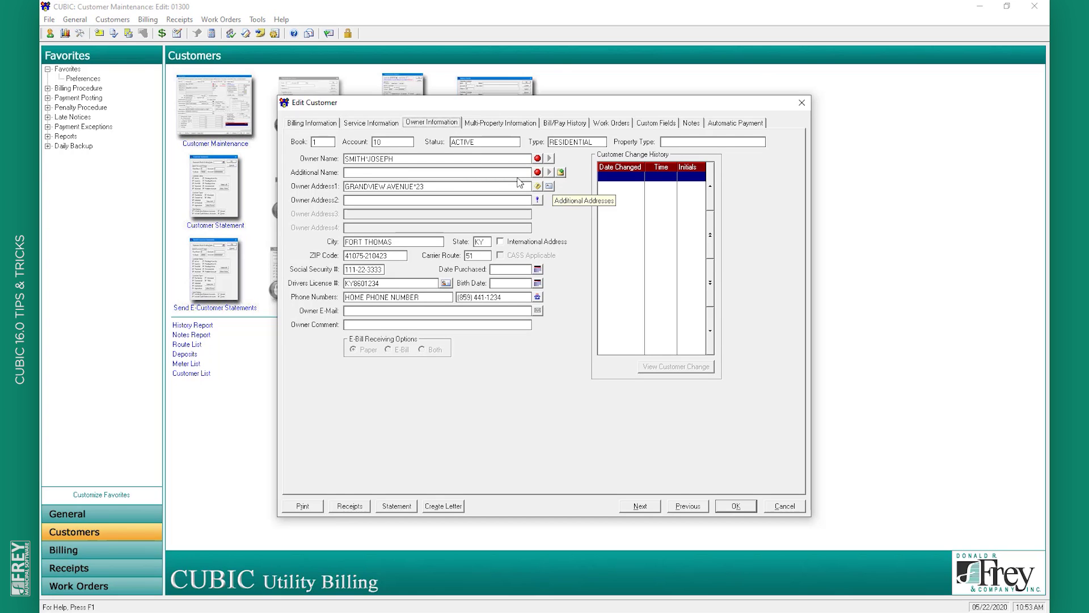
click(332, 124)
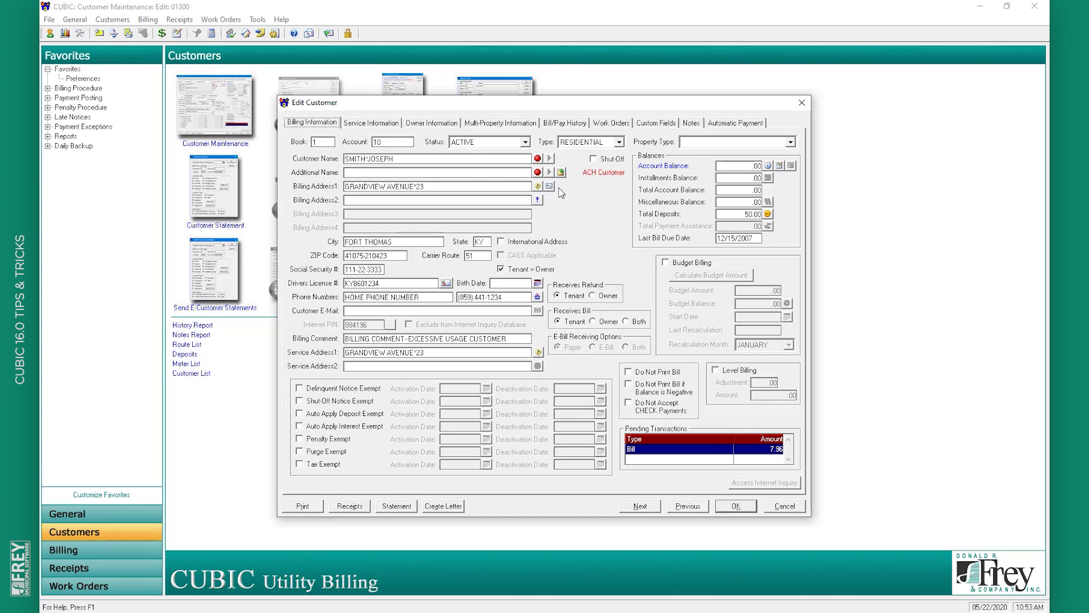
click(549, 186)
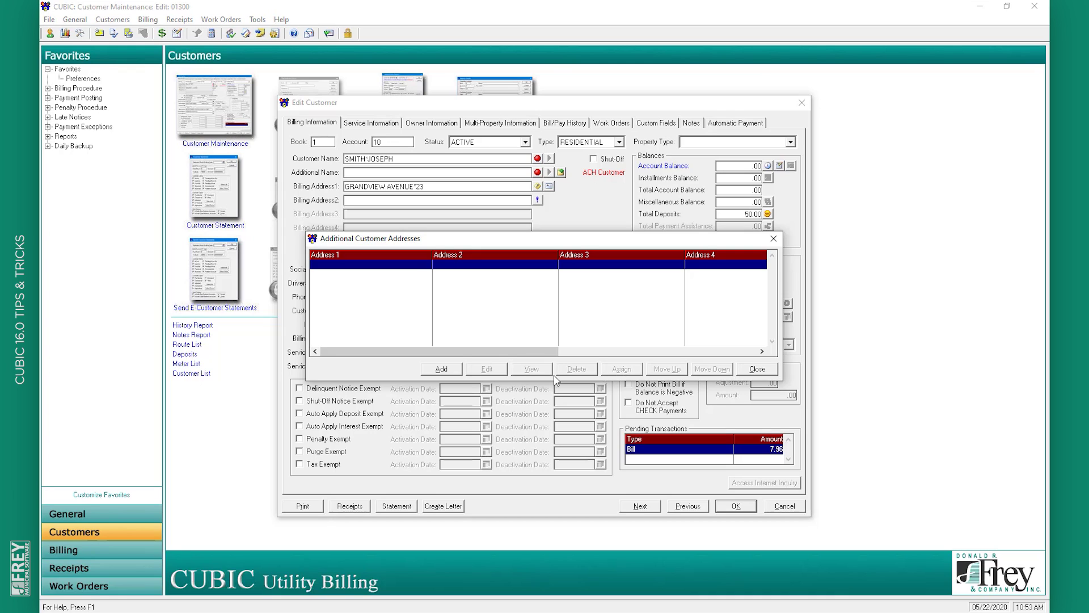
Add a new additional address in Fort Thomas, KY 41075 to the customer's list
click(442, 369)
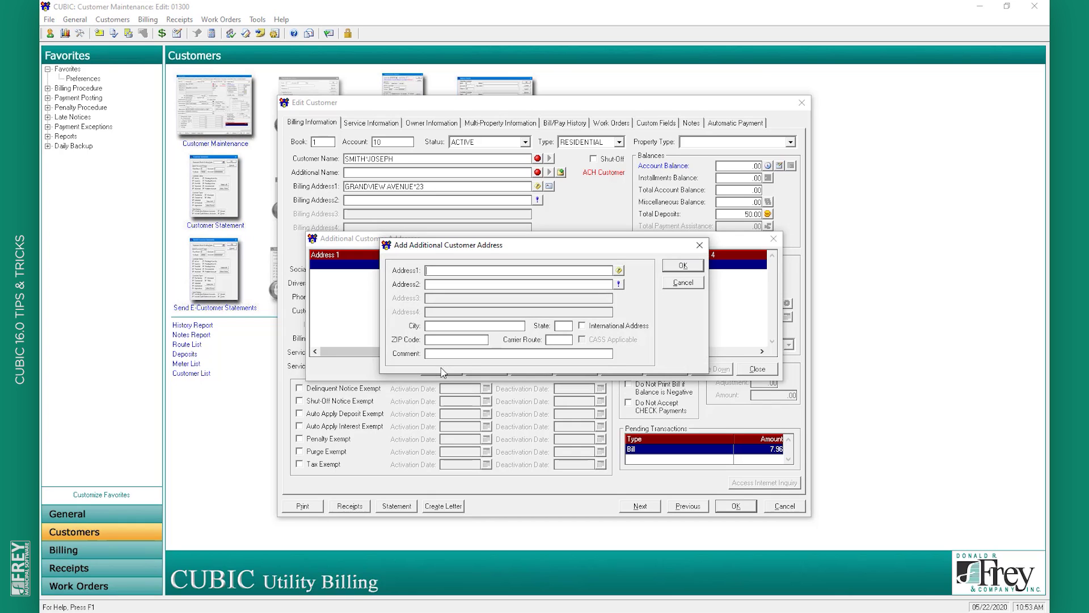
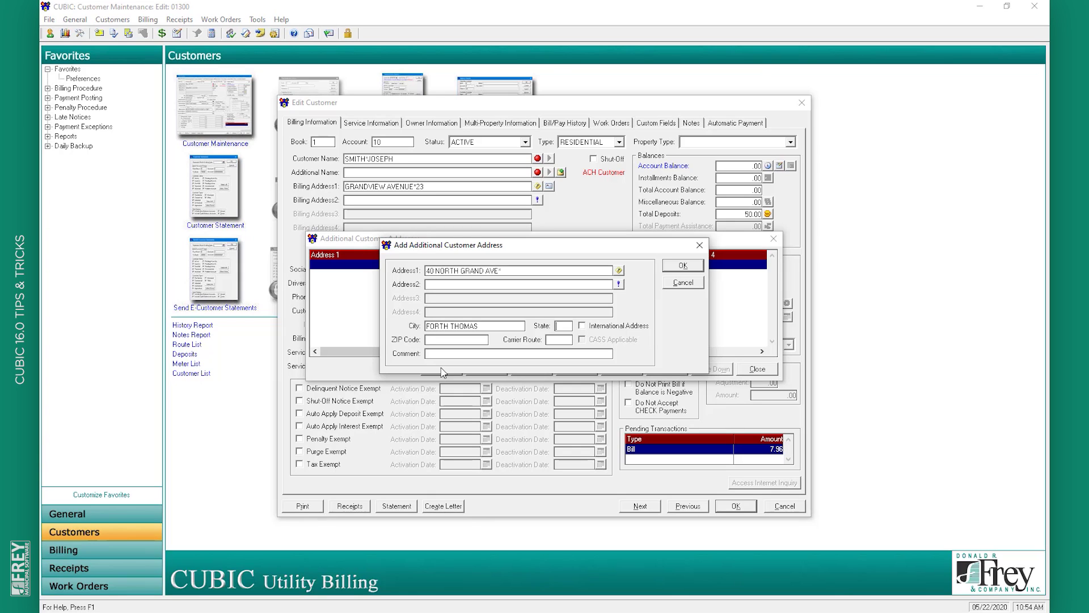
key(Tab)
click(682, 266)
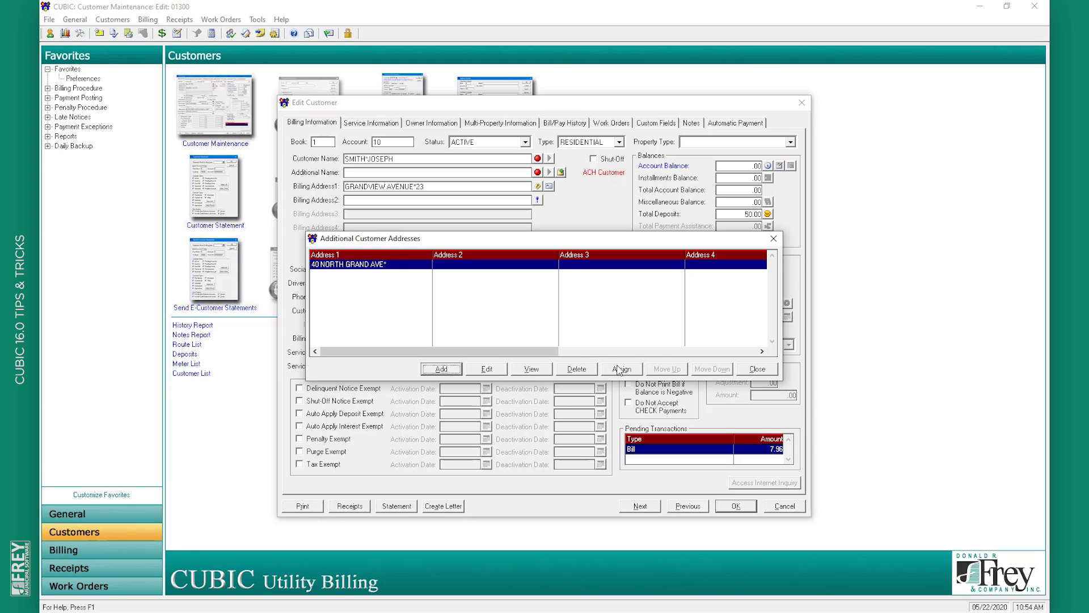
Make the new address the billing address, keeping the old one as additional, then cancel the edit form
click(620, 370)
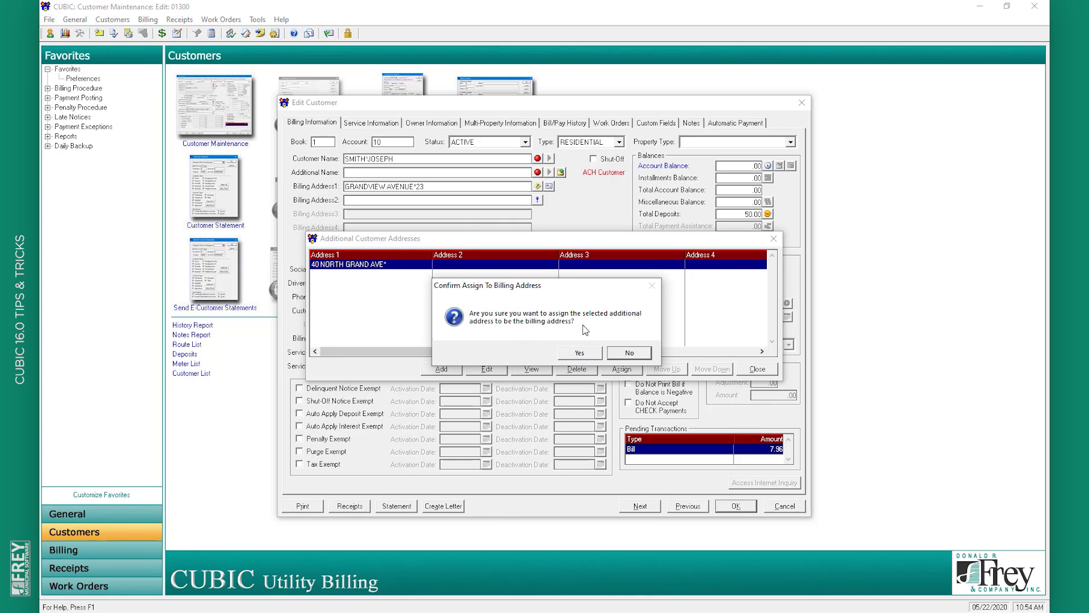
click(579, 353)
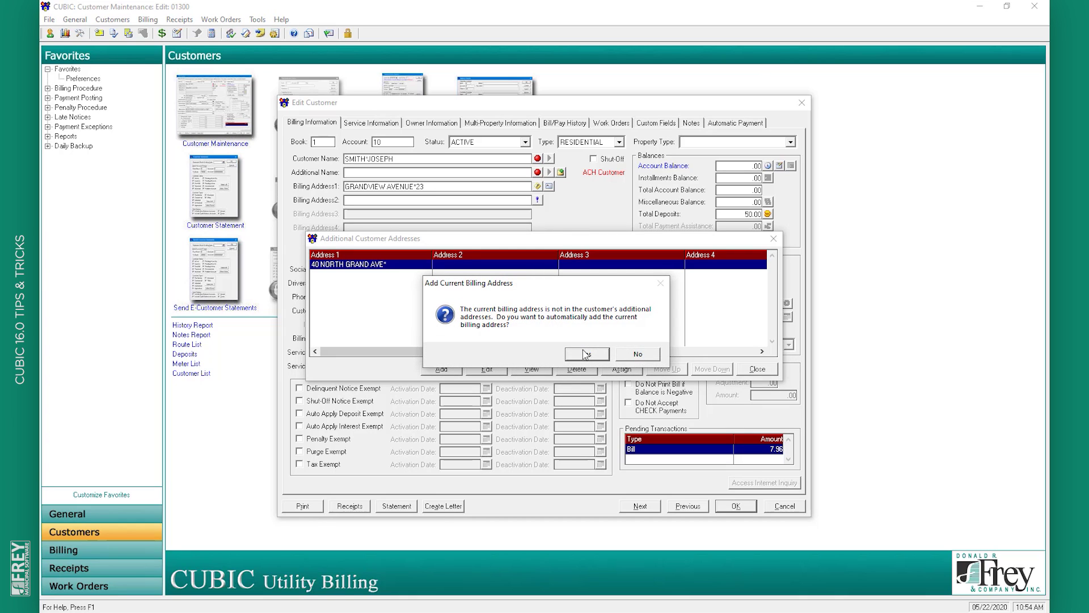
click(586, 353)
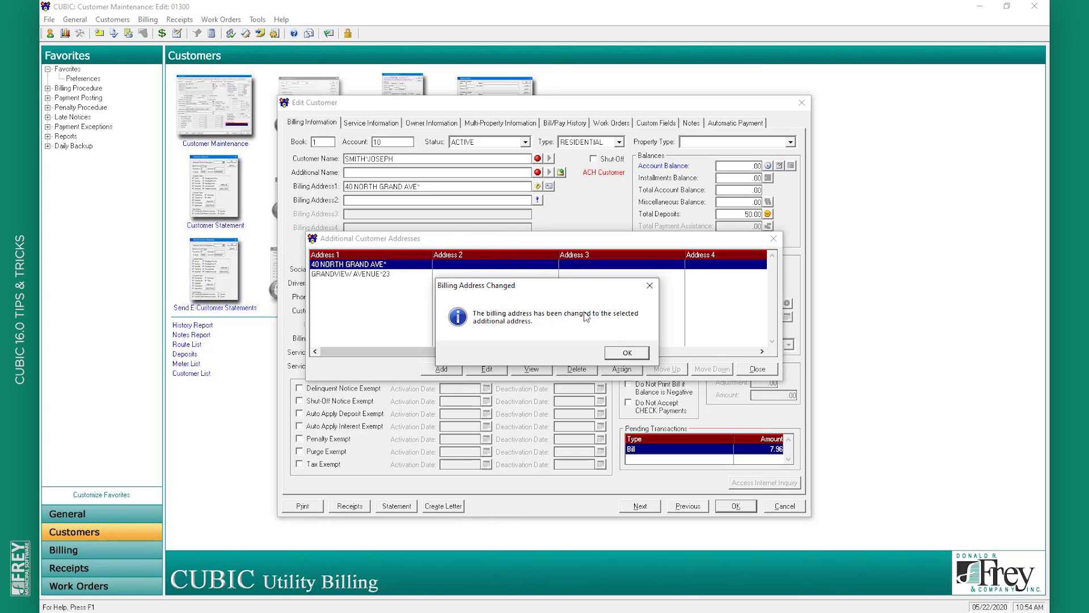
click(628, 352)
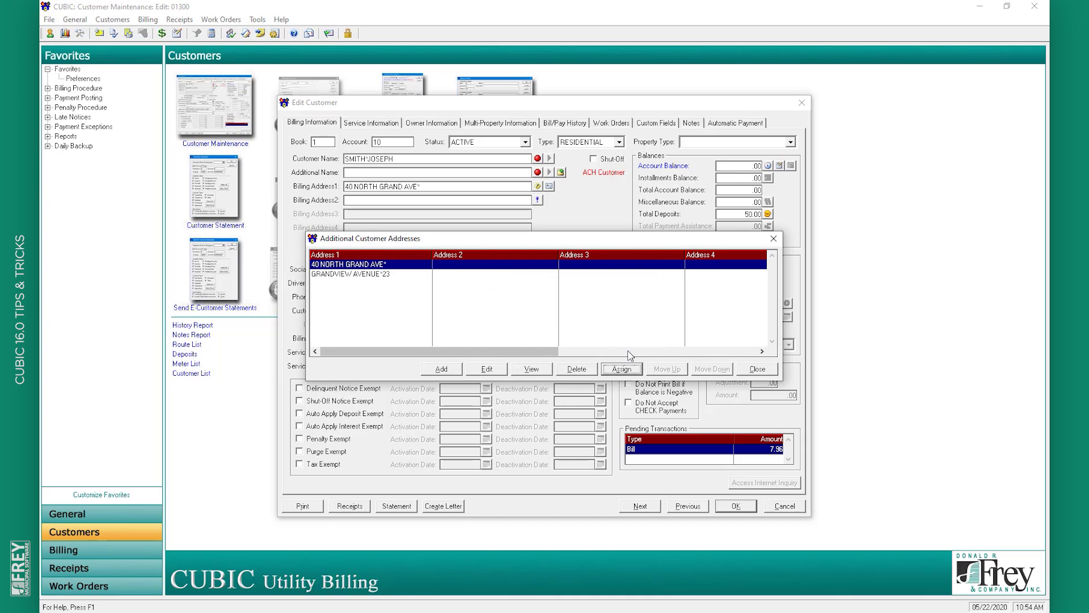
click(748, 371)
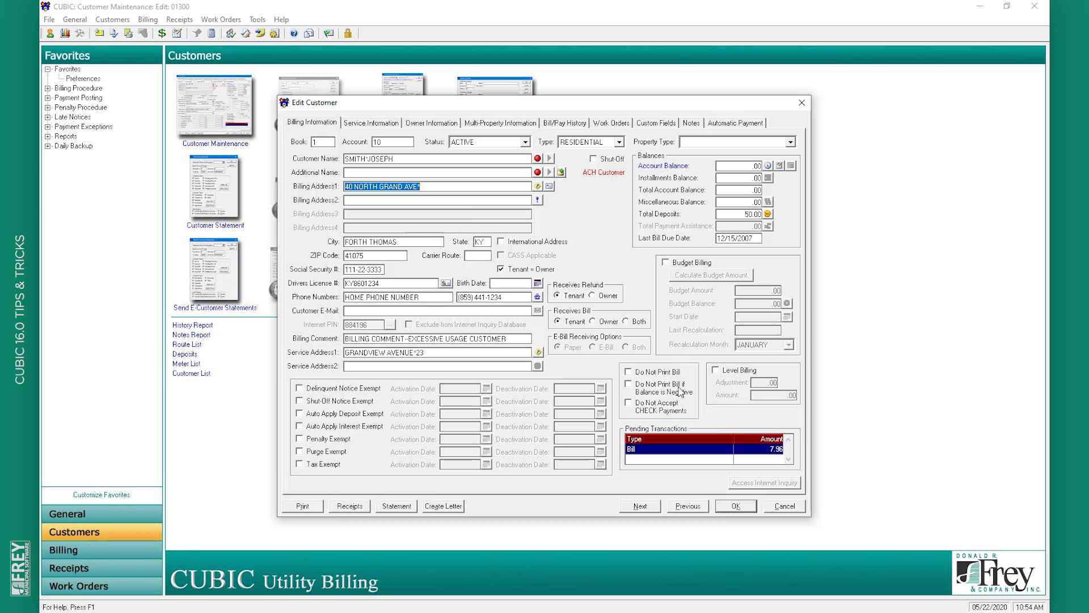
click(784, 505)
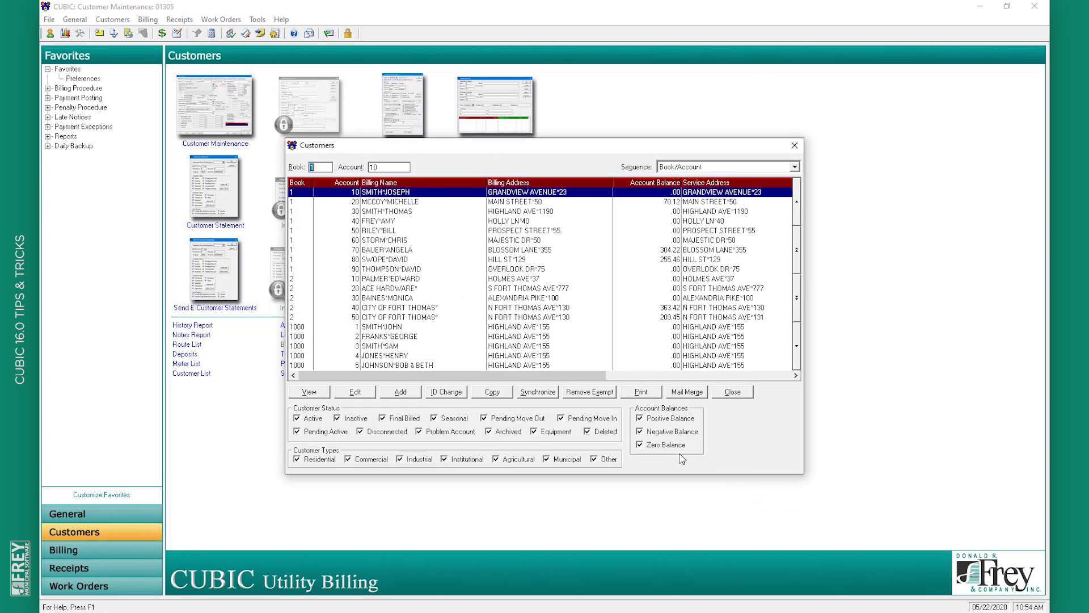
Start and abandon copying account 10, then open Synchronize > Billing Information for it
click(491, 391)
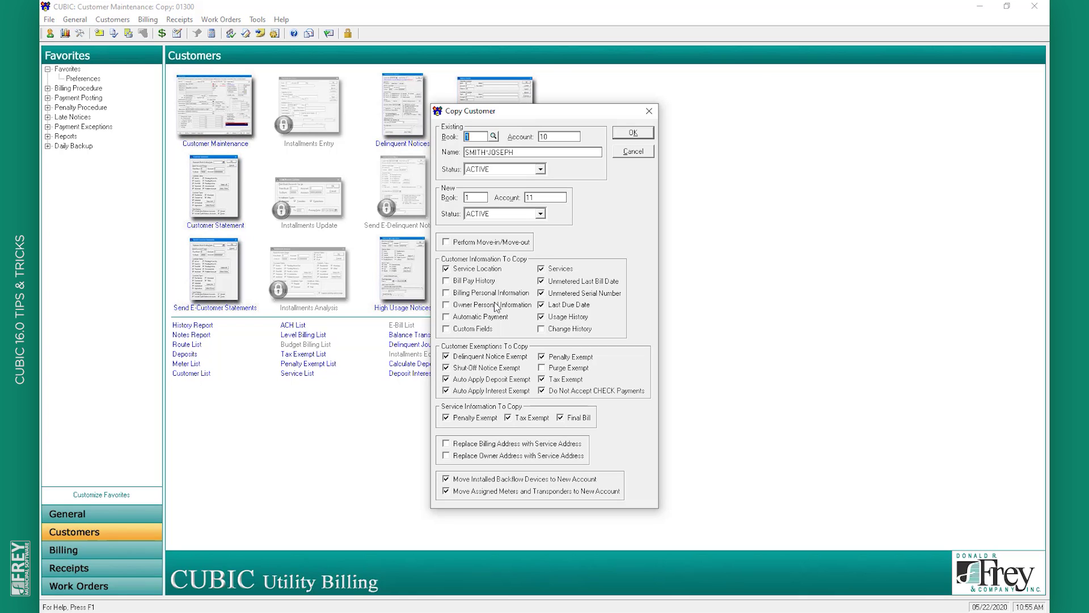
click(647, 152)
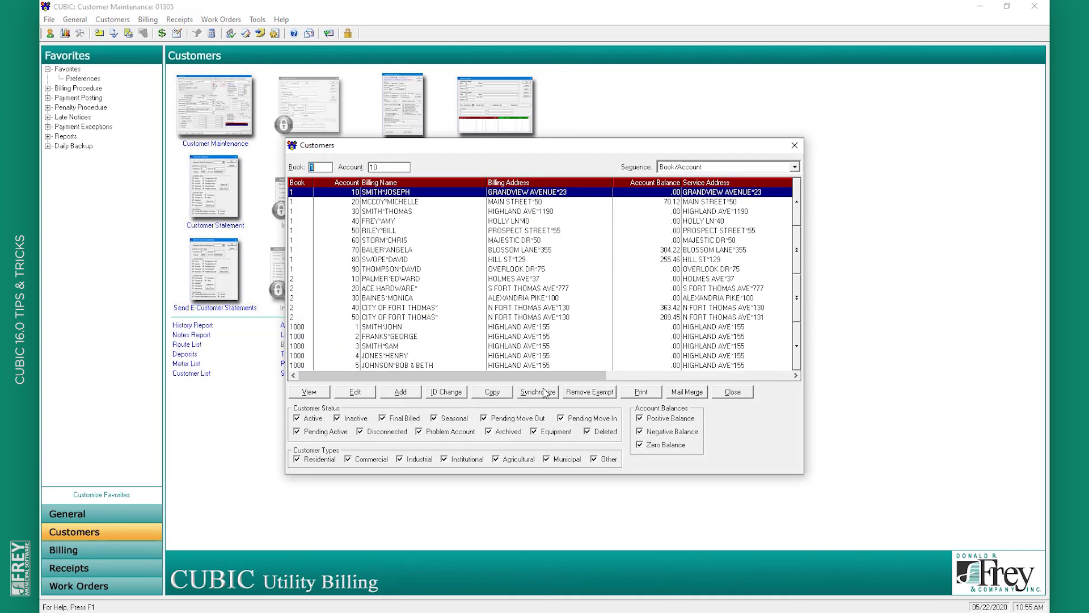
click(545, 392)
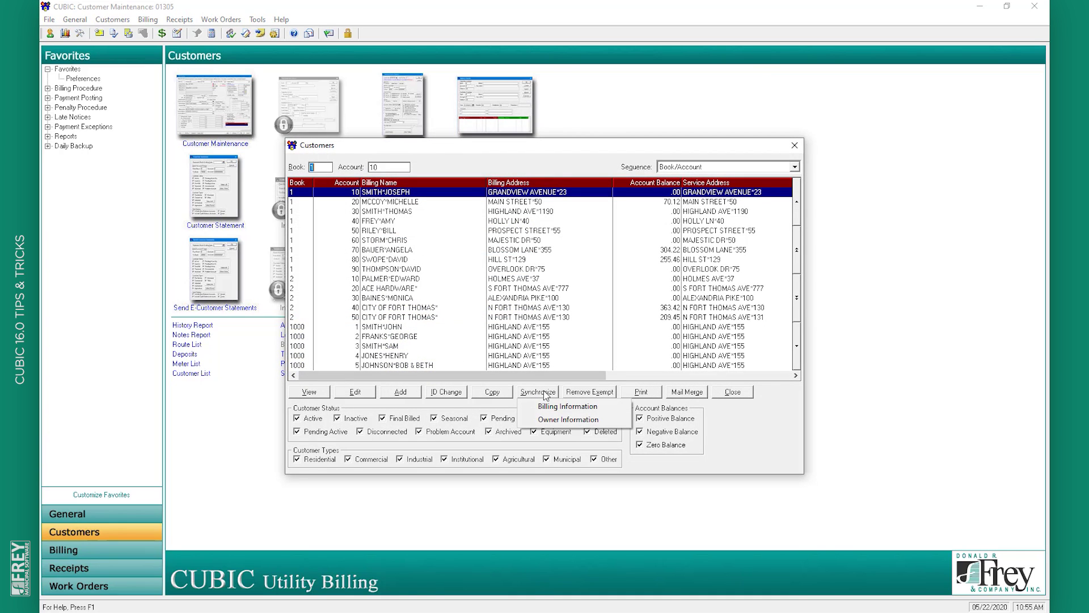
click(558, 407)
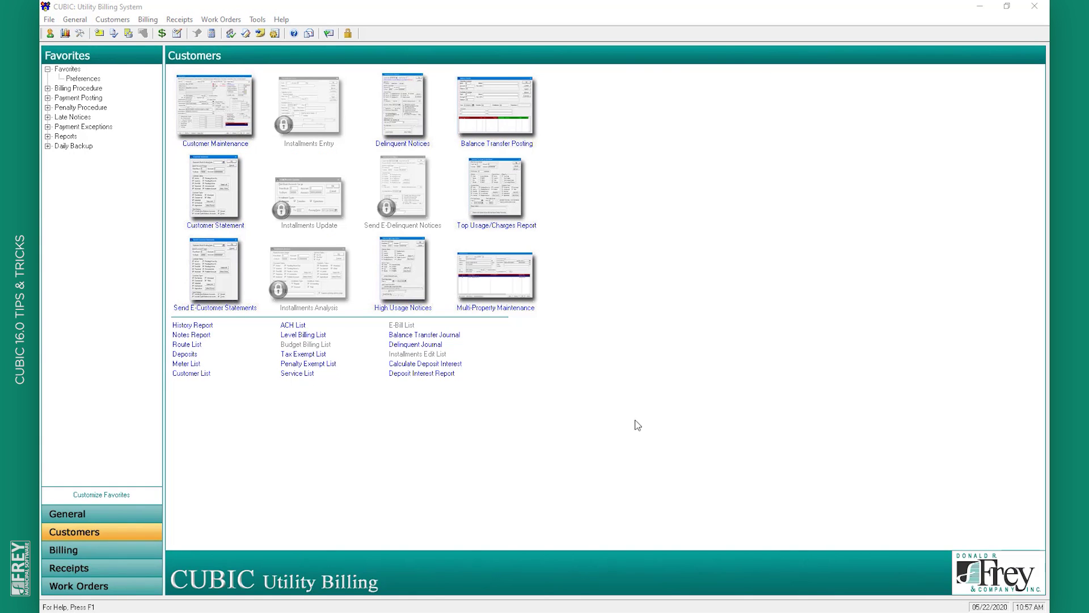
Start a new customer as book 1, account 1 in Customer Maintenance
click(224, 124)
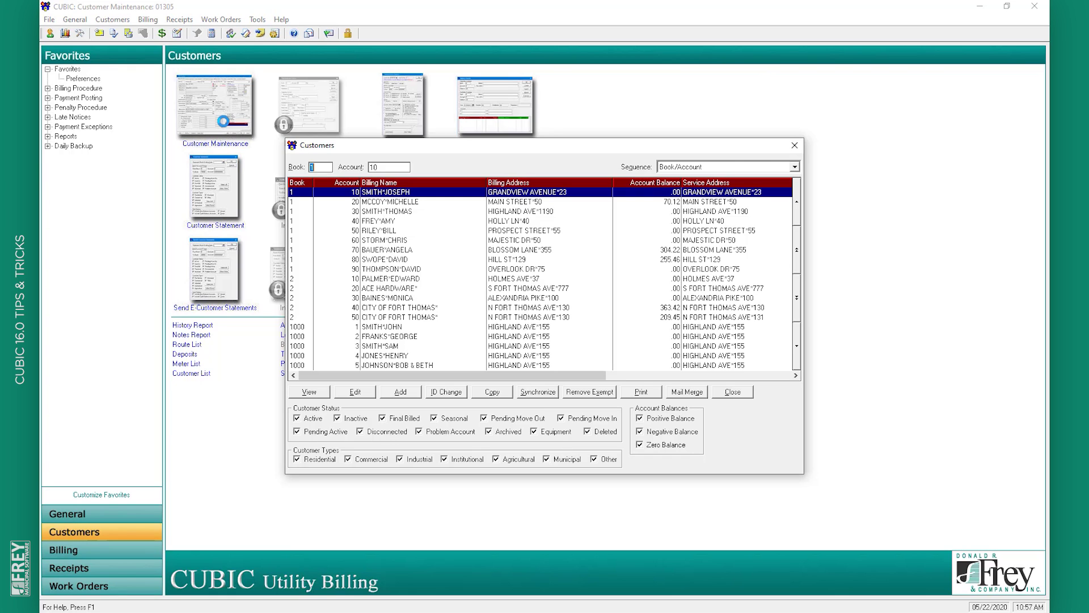
click(413, 391)
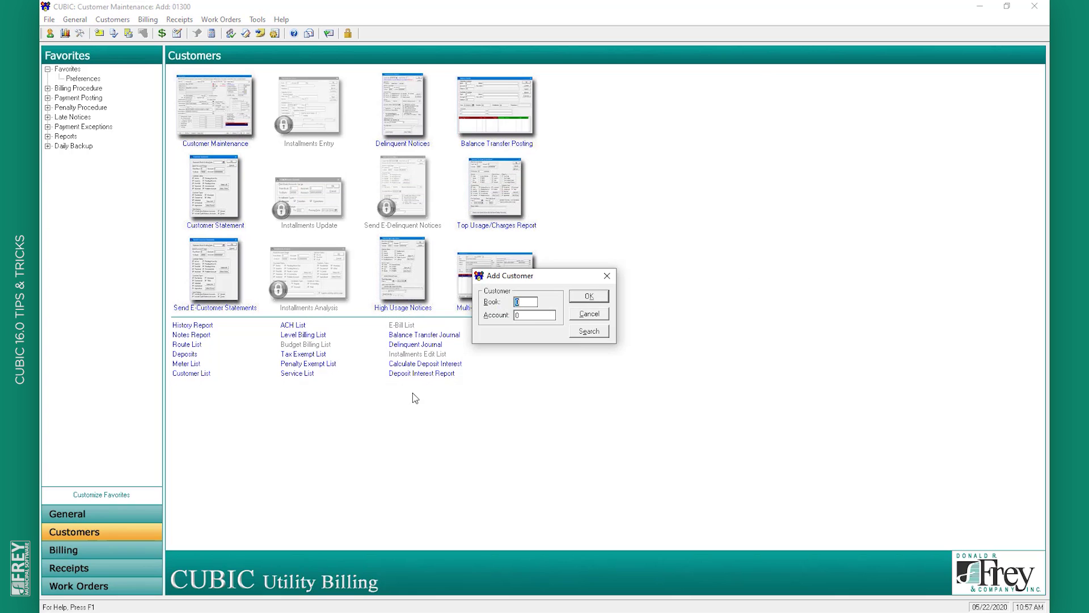
text(1)
key(Tab)
text(1)
key(Return)
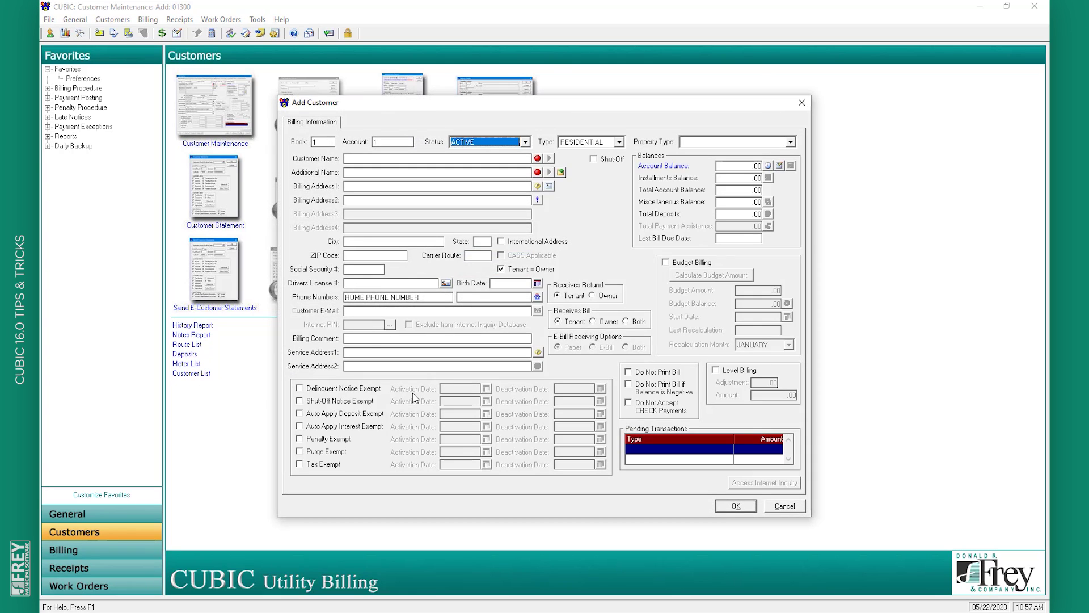
Enter the name TEST ACCOUNT with a Fort Thomas, KY 41075 billing address
key(Tab)
key(Tab)
key(Tab)
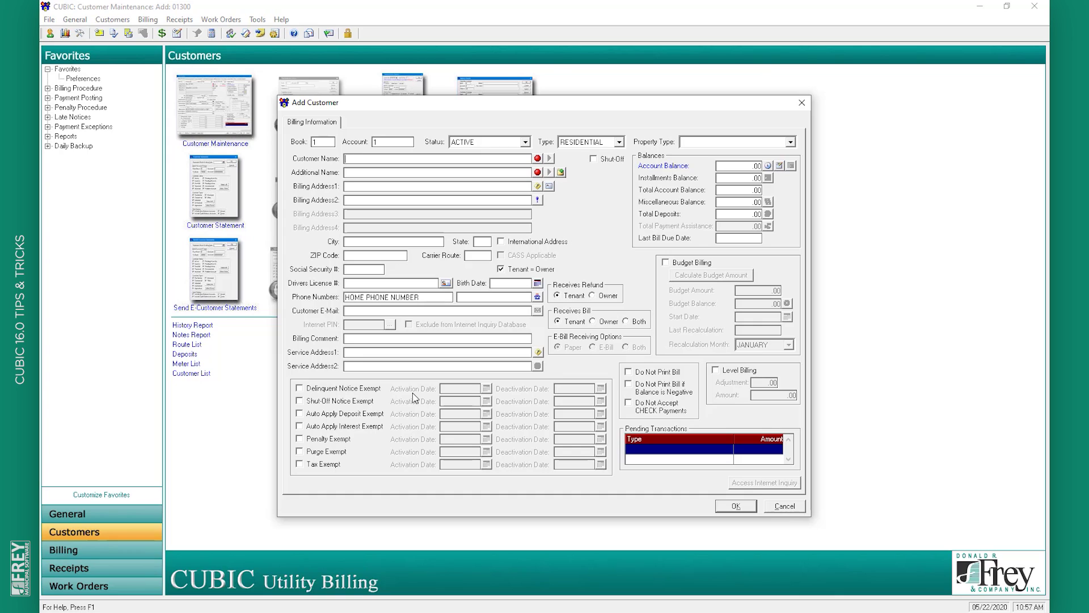
text(TEST ACCP)
text(OUNT)
text(123 MAIN STR)
text(EET)
text(*)
key(Tab)
key(Tab)
text(FORT THOMAS)
key(Tab)
text(KY)
key(Tab)
text(41075)
key(Tab)
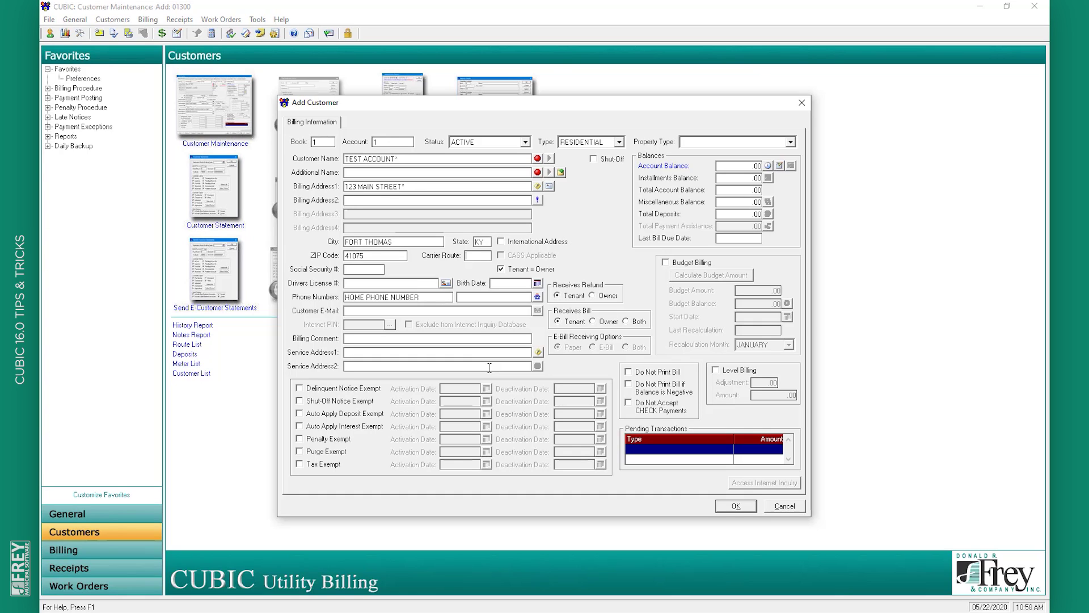
Save the new customer, accept entering additional information, and decline adding services
click(753, 508)
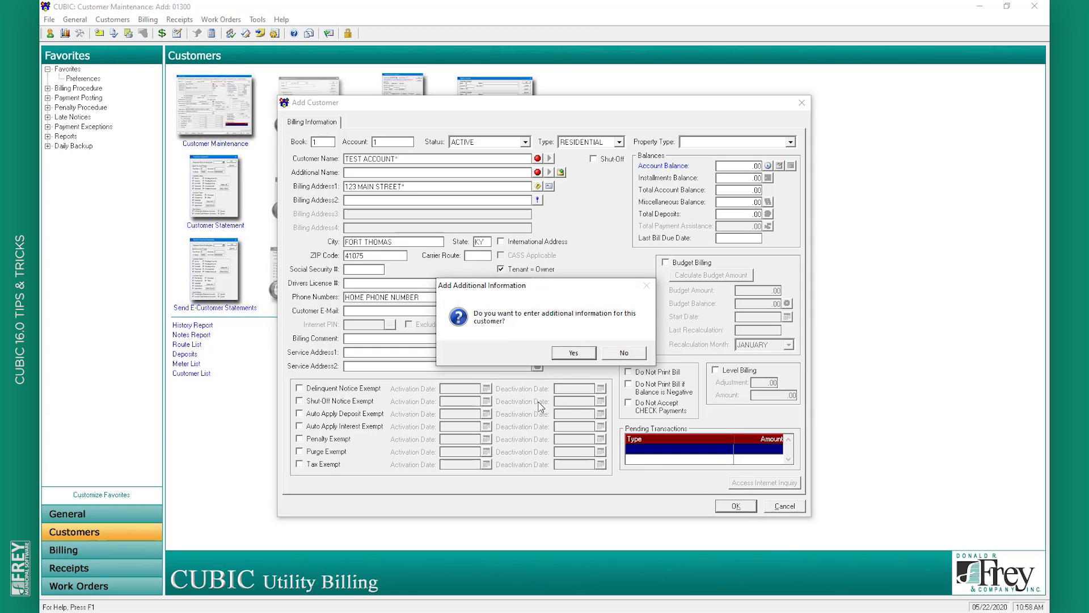
click(573, 353)
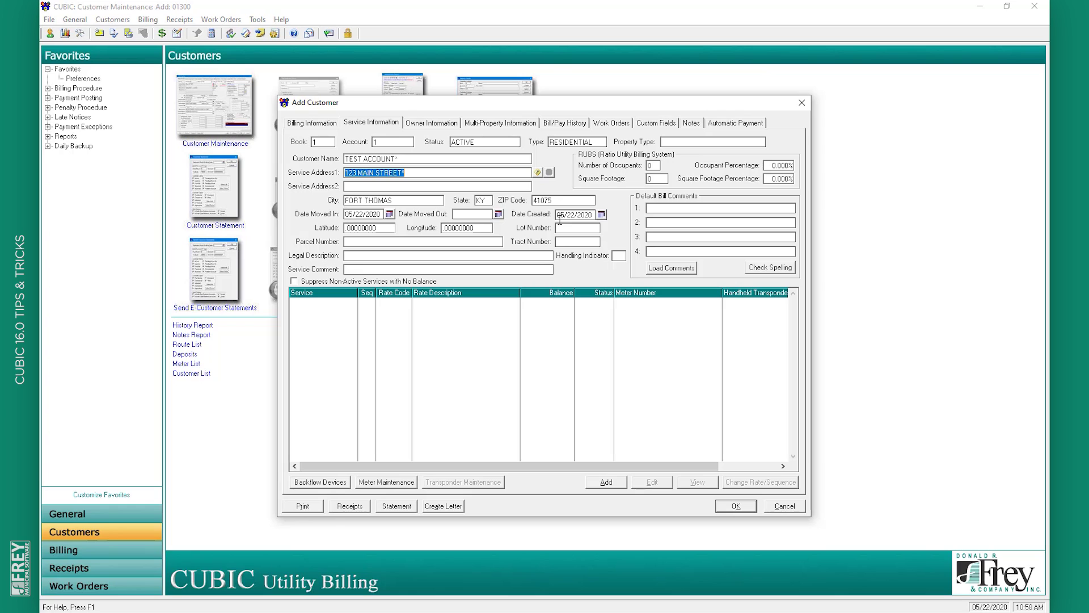
click(736, 505)
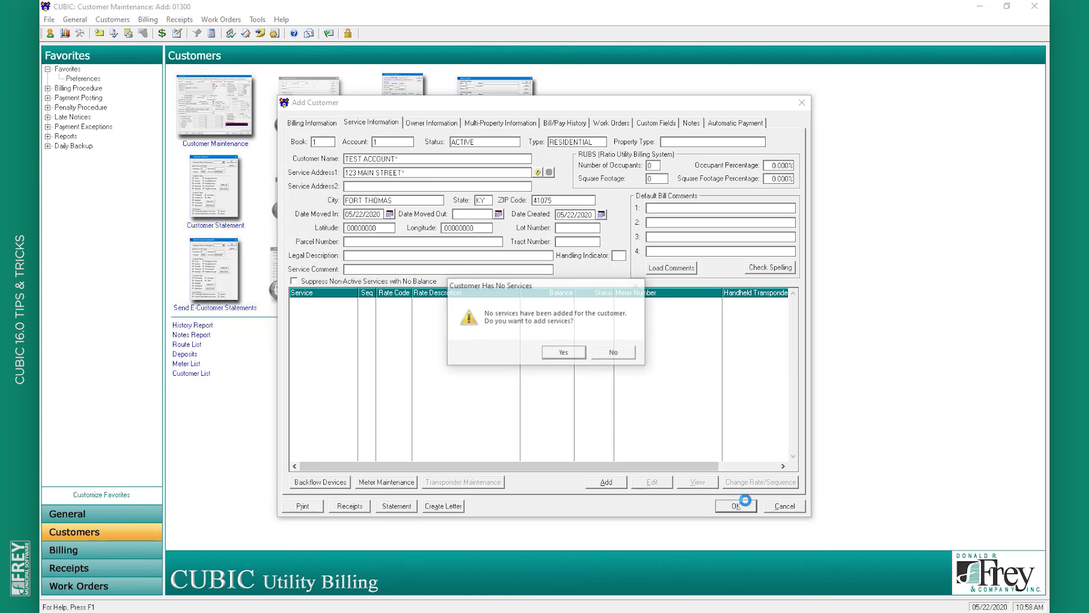
click(600, 353)
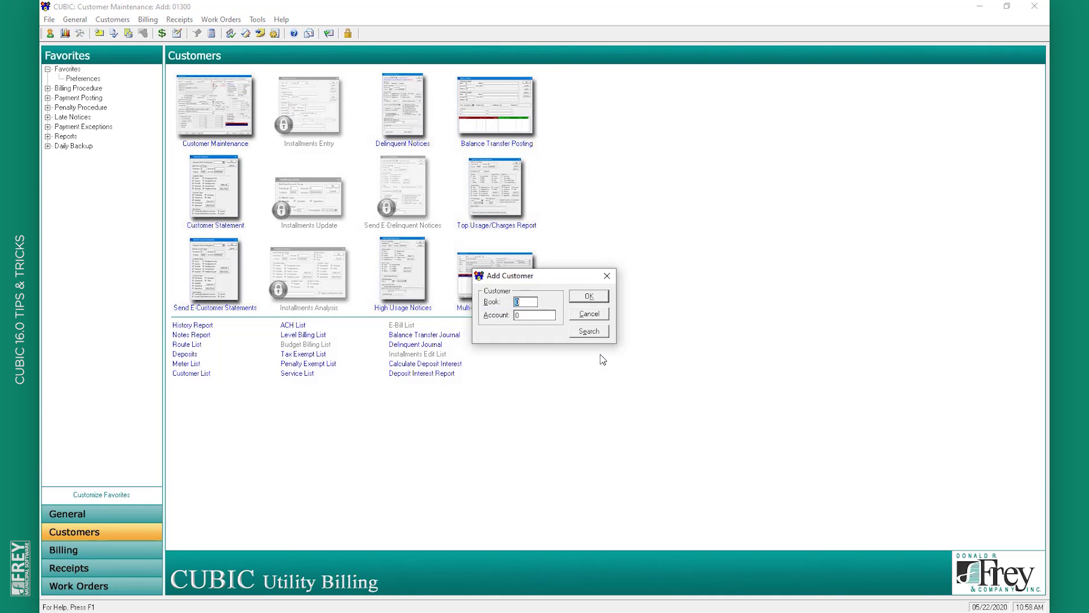
click(600, 333)
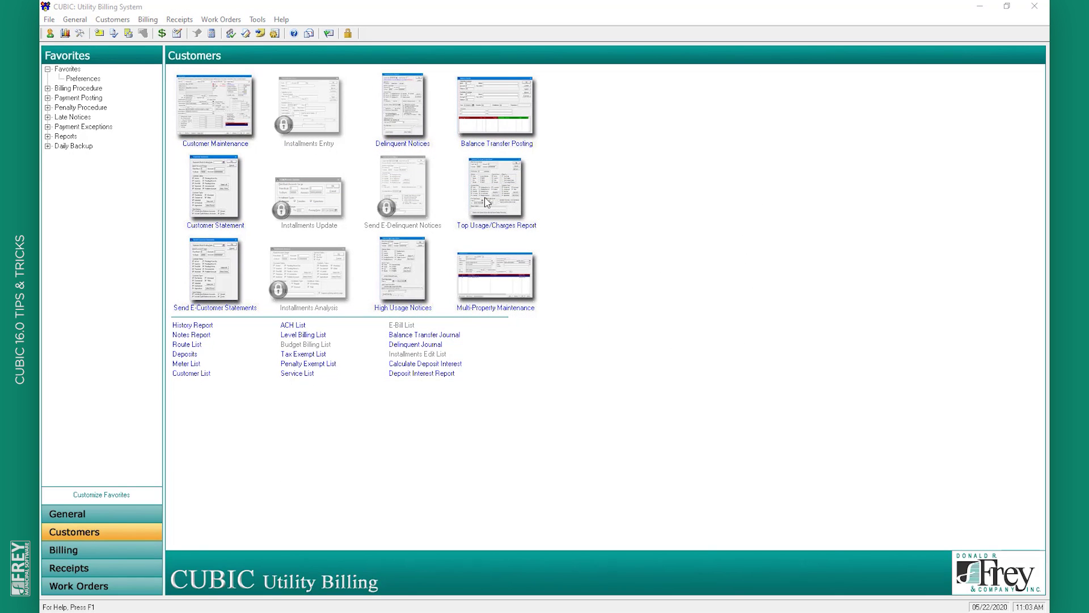
Open Customers > Labels and turn on Manually Select Labels to Print
click(108, 20)
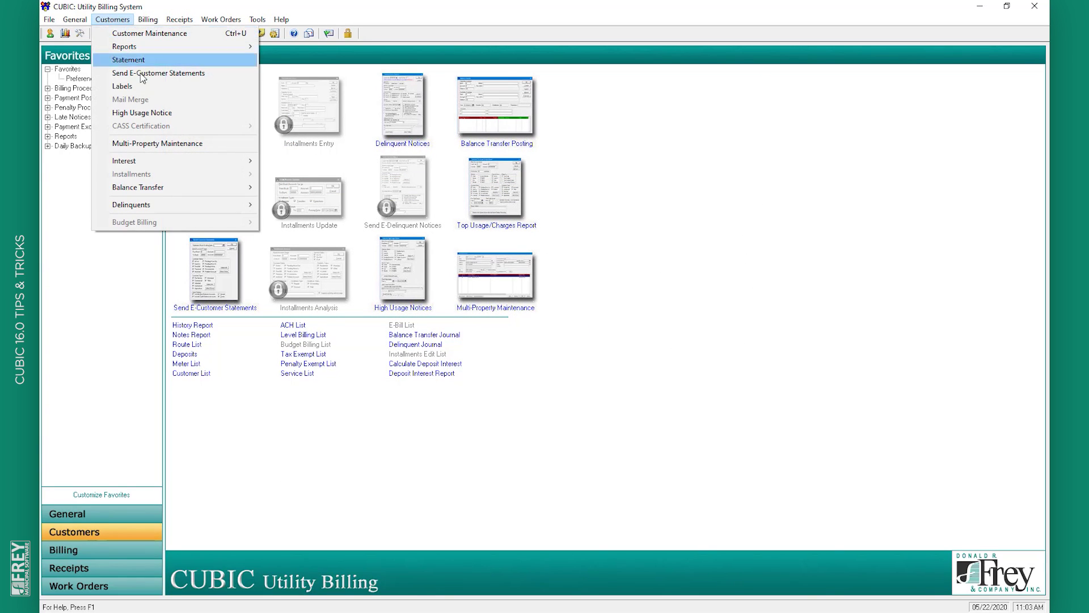
click(147, 91)
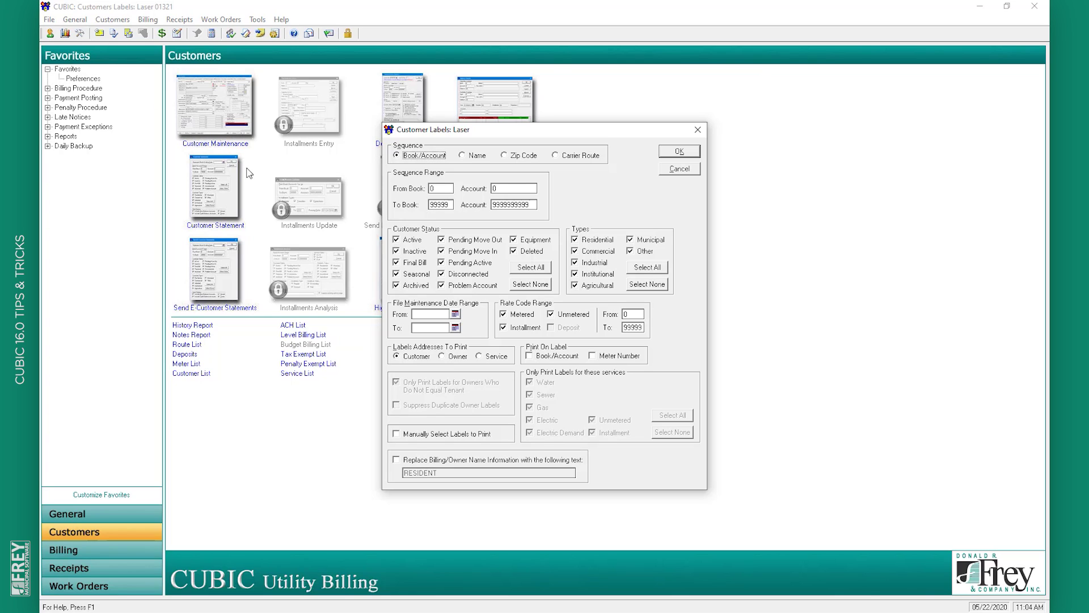
click(439, 436)
Untick eight labels in Select Labels To Print, including PARKS DEPARTMENT BUILDING, leaving eleven
click(693, 152)
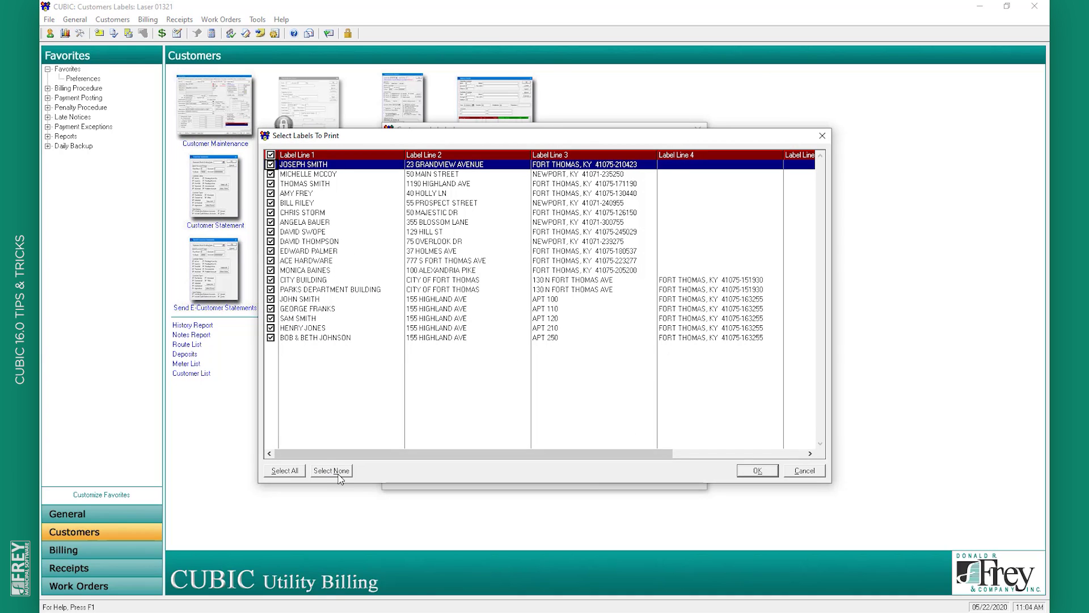
click(270, 319)
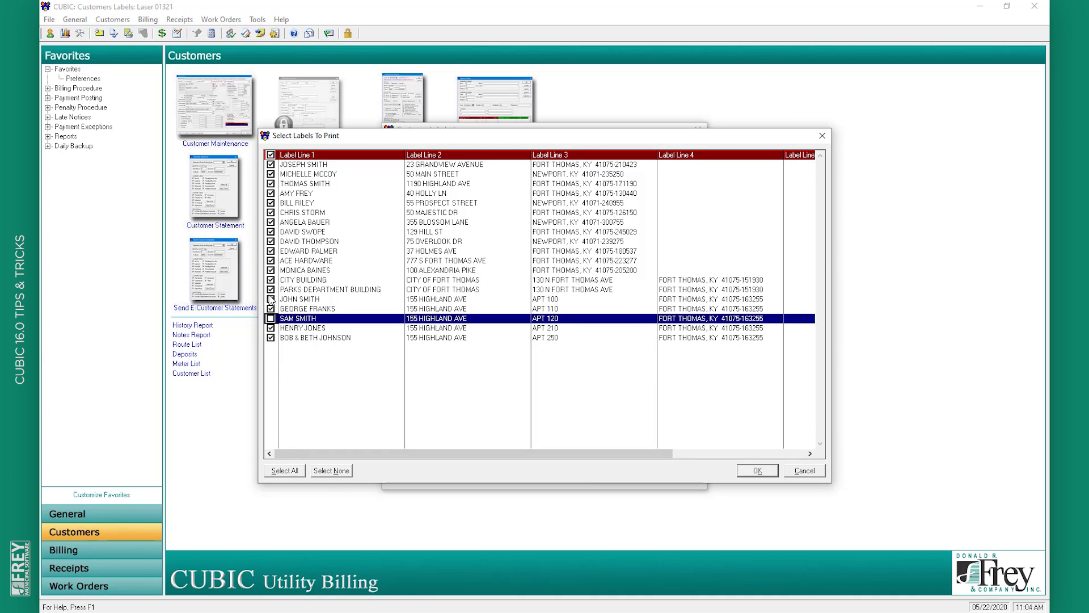
click(270, 173)
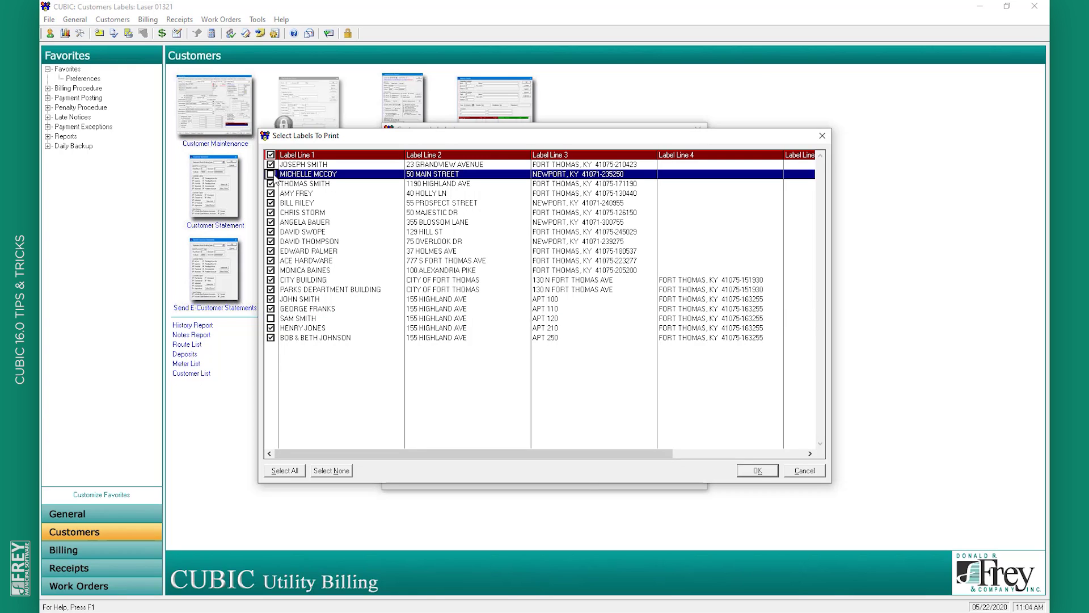
click(271, 192)
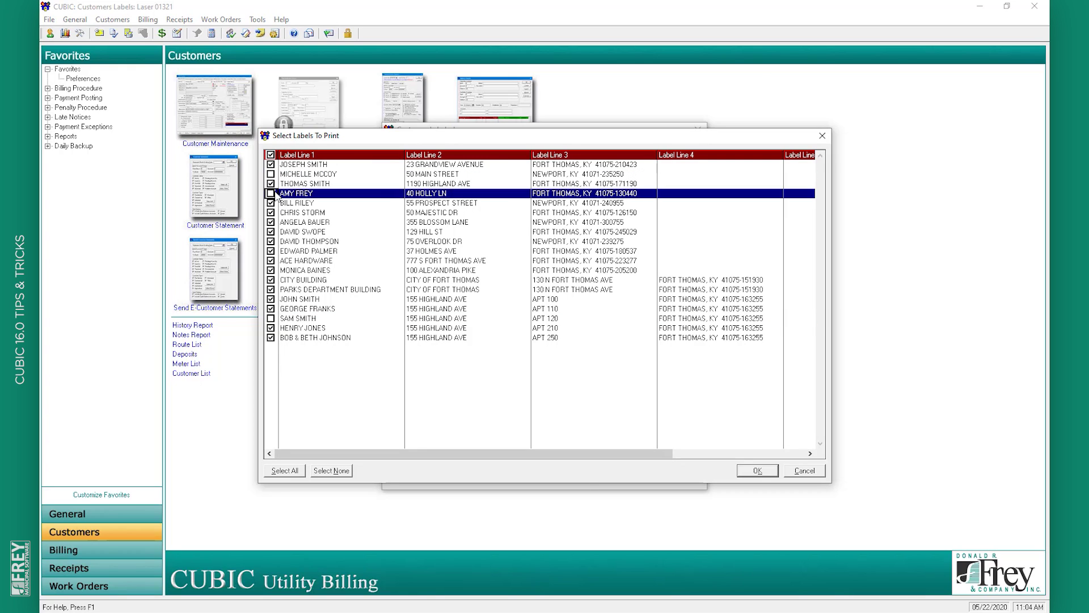
click(271, 222)
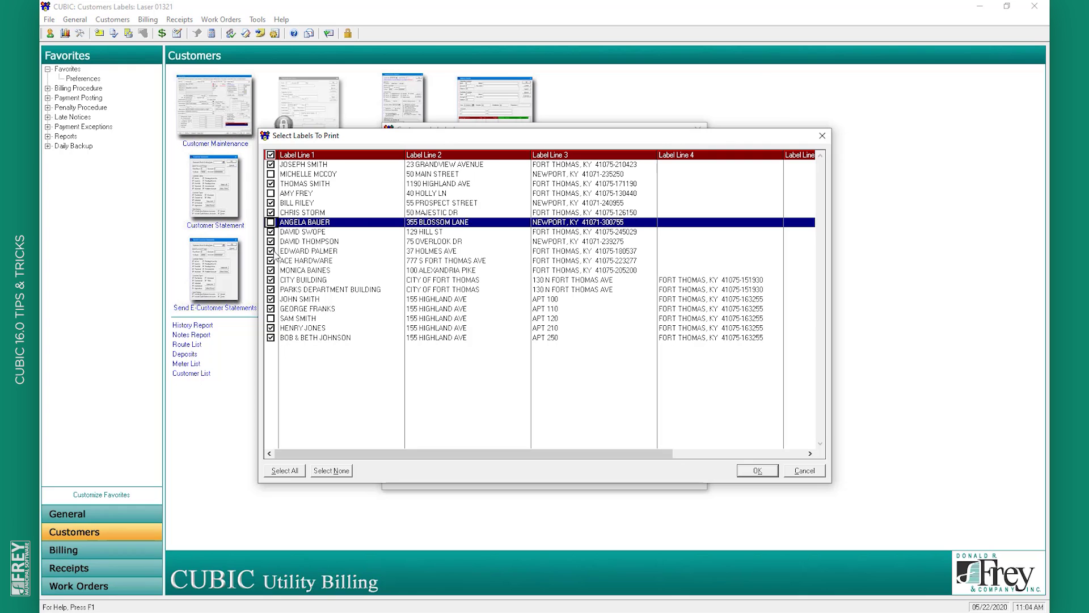
click(271, 250)
click(270, 270)
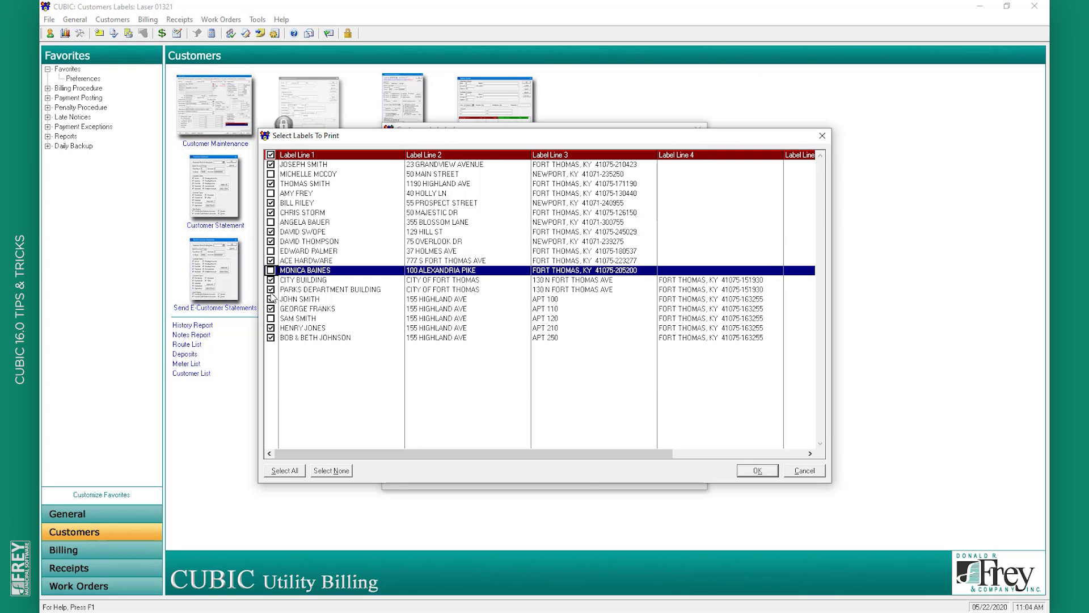
click(271, 289)
click(271, 337)
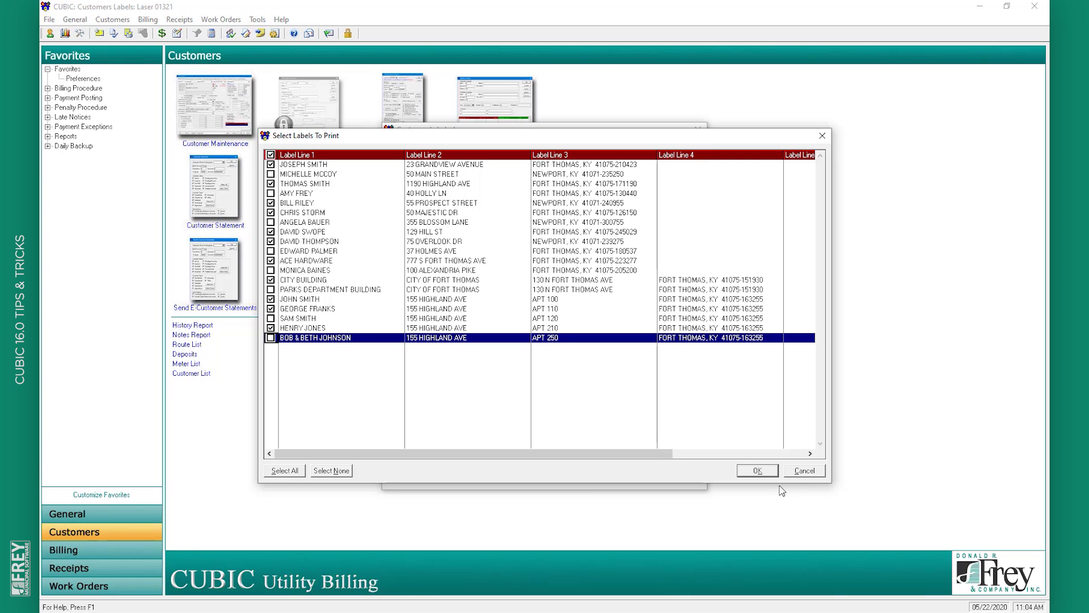
Preview the eleven chosen customers' labels, skip the run totals, and go to General
click(771, 477)
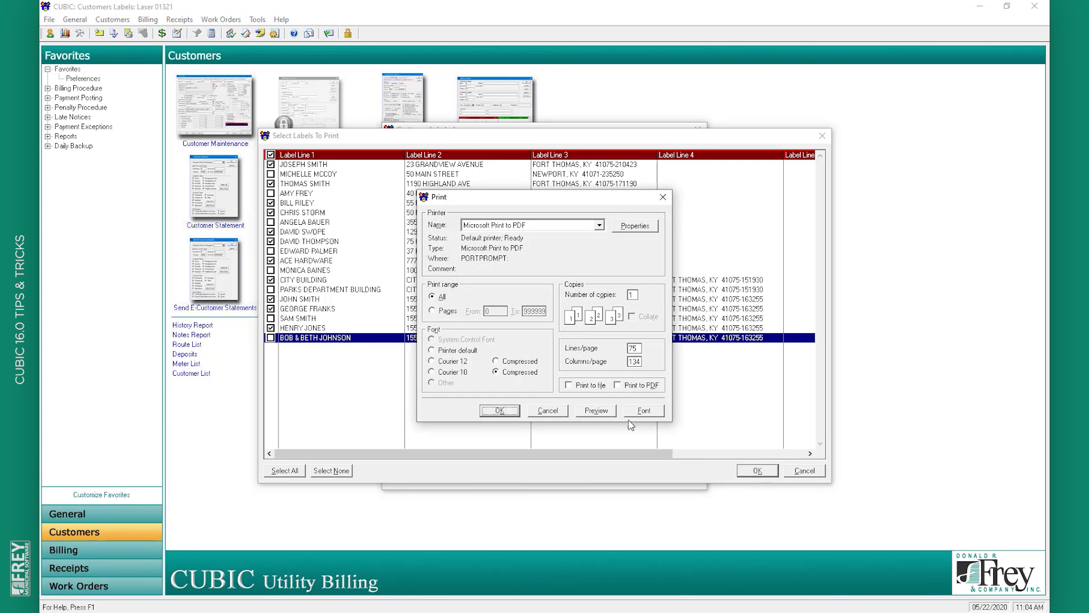
click(607, 418)
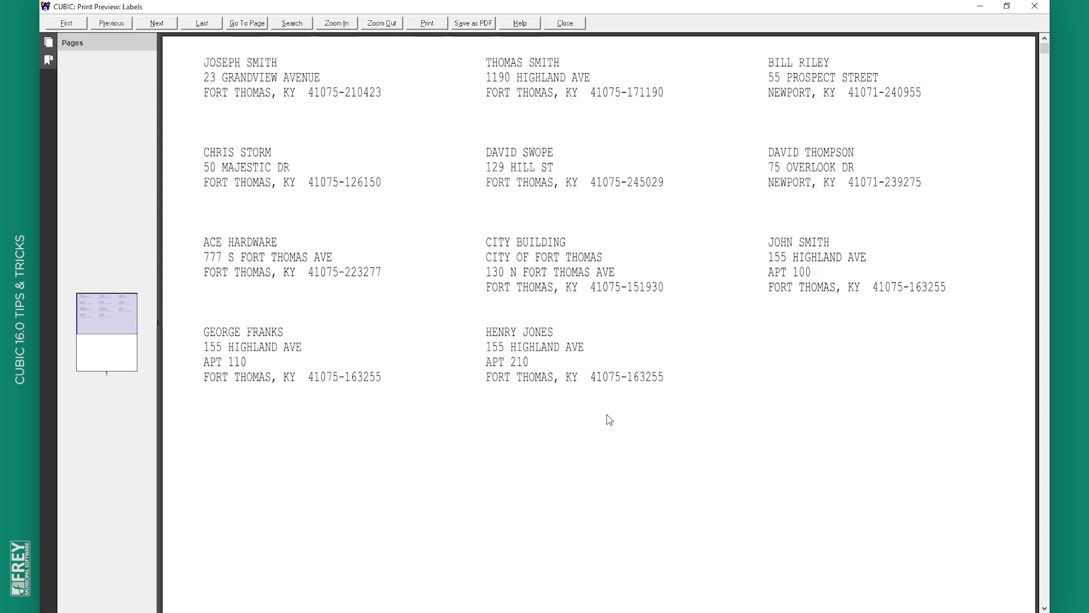
click(567, 22)
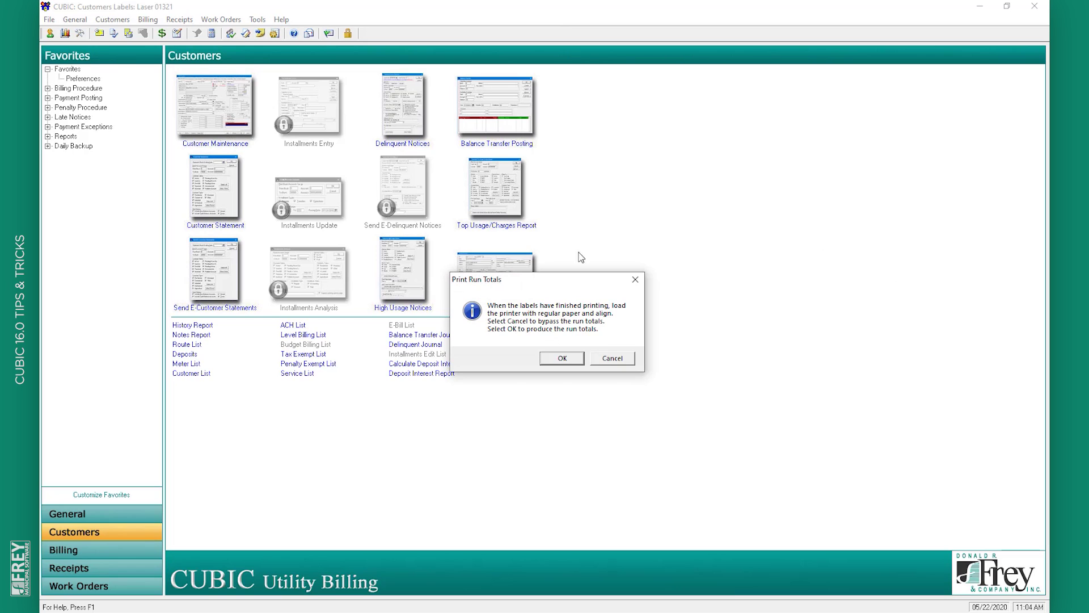
click(618, 359)
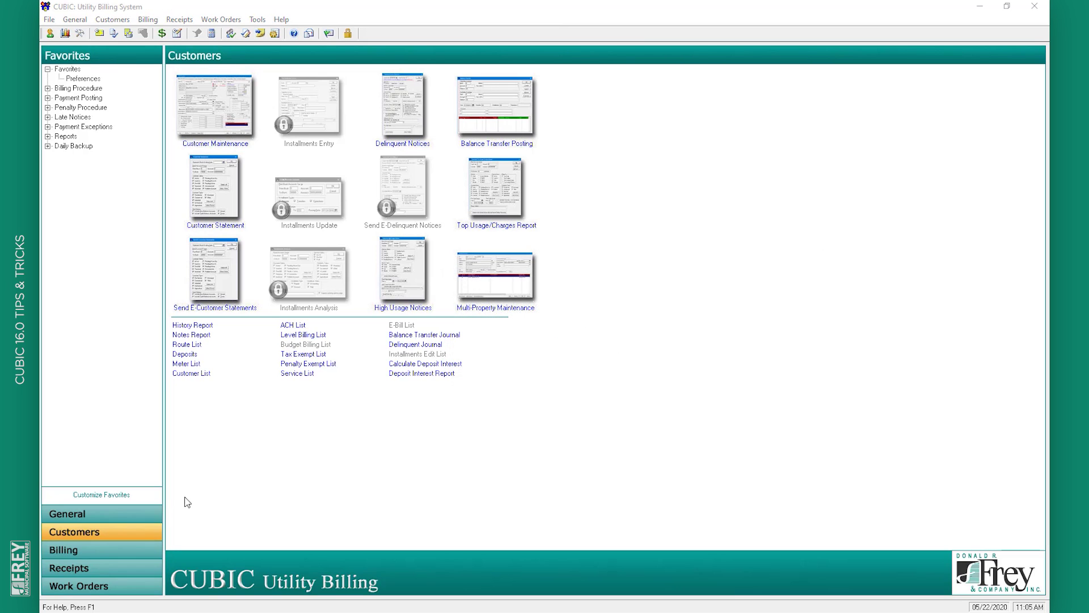
click(144, 508)
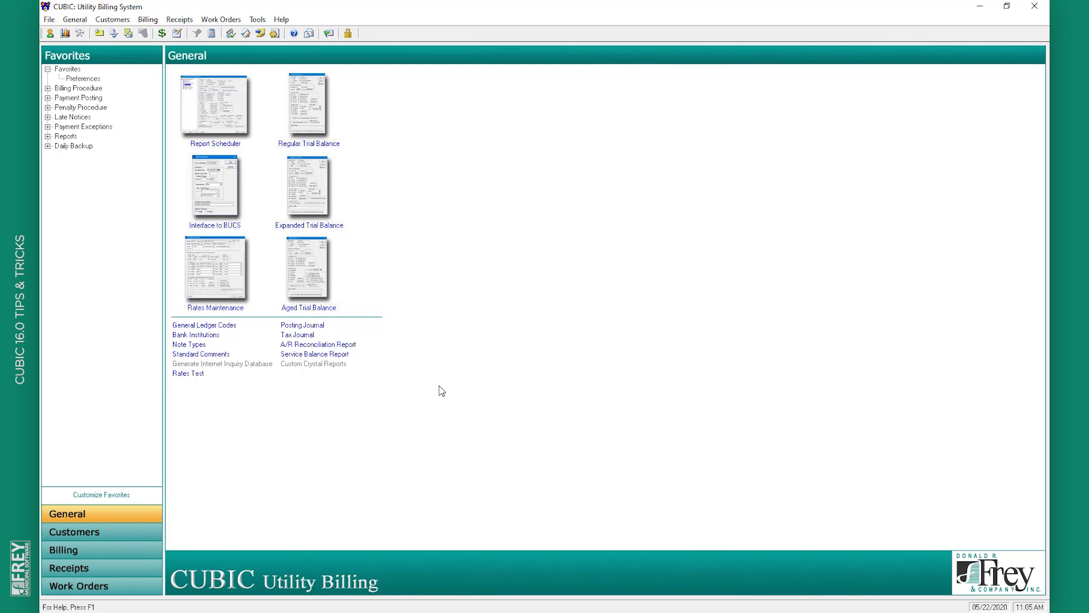